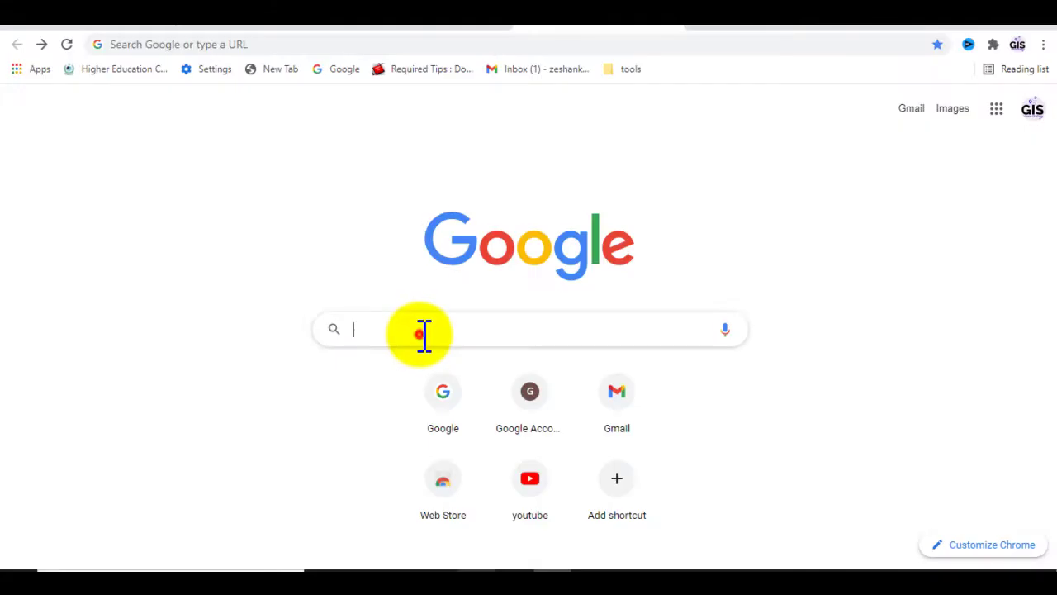
Step: Search Google for 'nasa landslide gov' and open the landslides.nasa.gov result
click(421, 334)
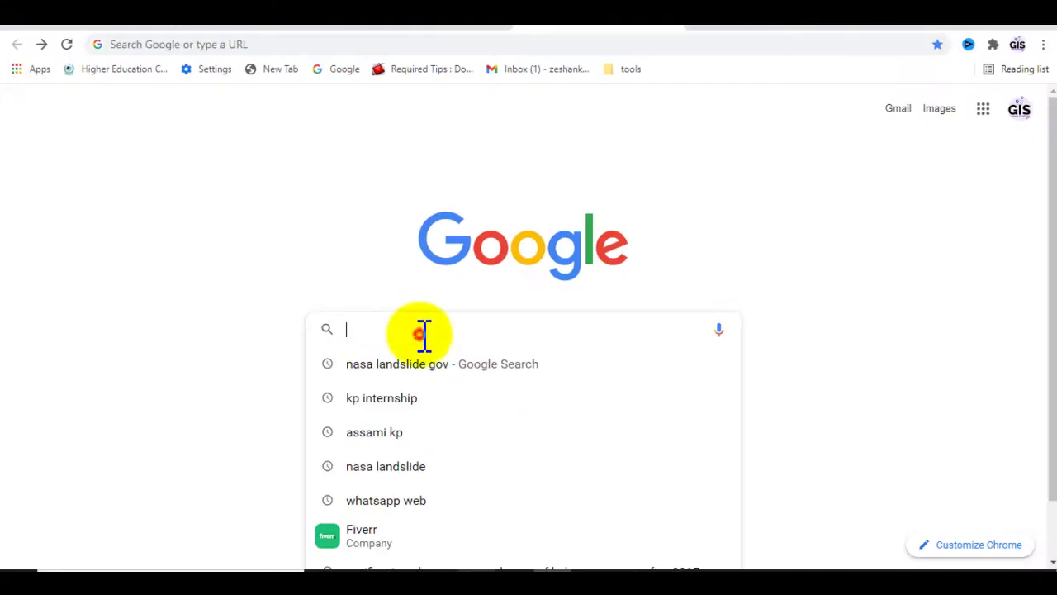
text(nasa)
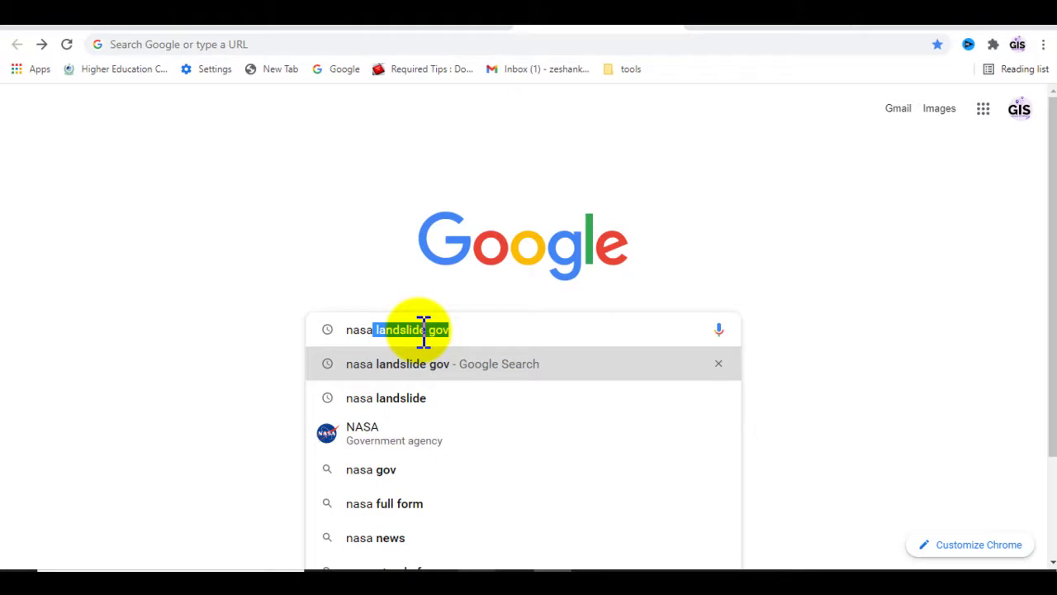
click(405, 368)
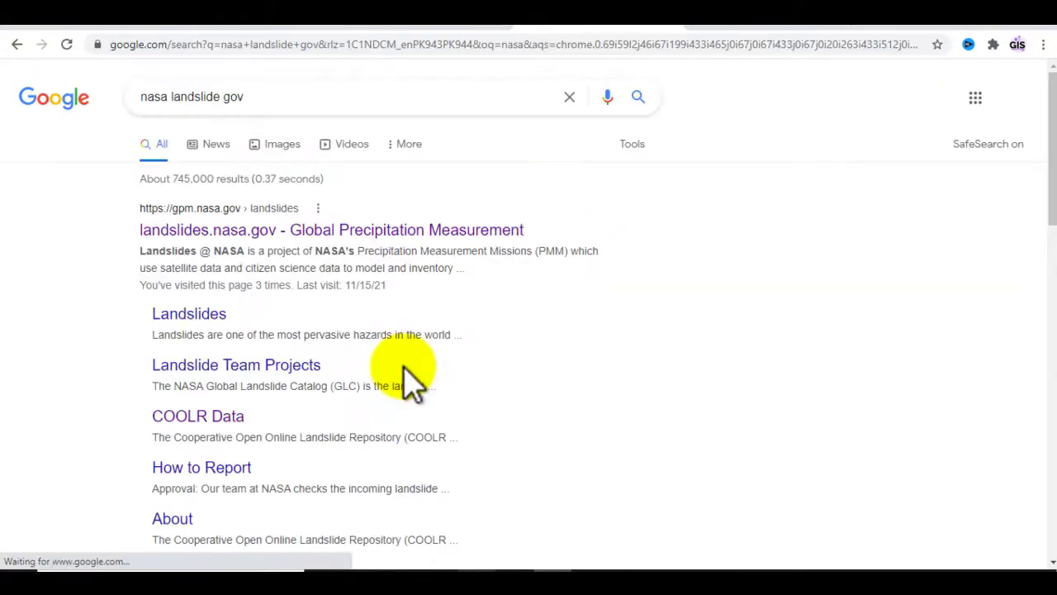
click(268, 233)
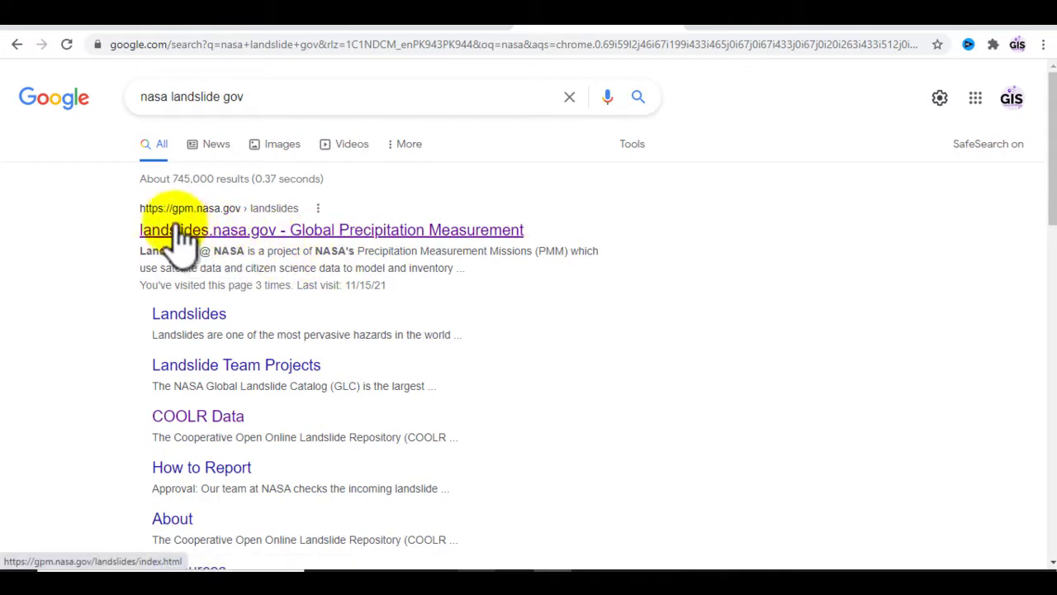
Step: Go from the Landslides @ NASA home page to its Data page and the Landslide Viewer
click(238, 234)
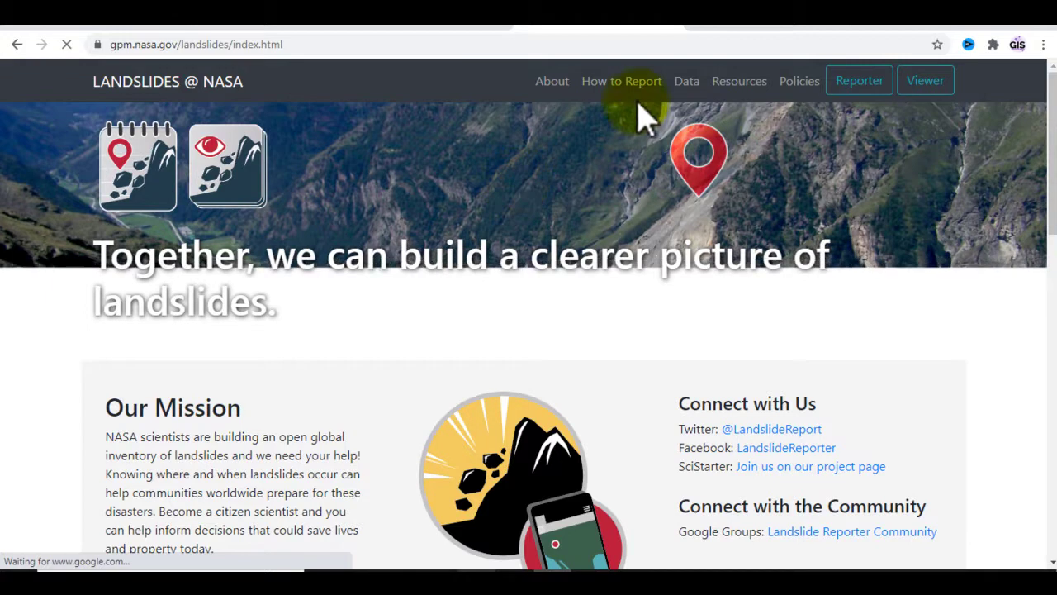
click(689, 89)
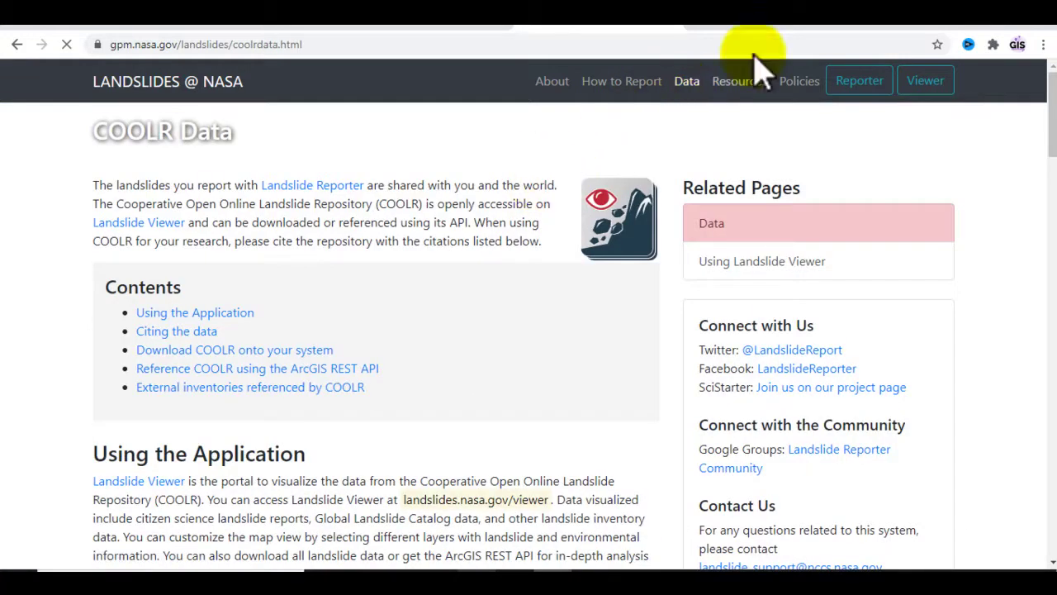
drag(1053, 116, 1053, 131)
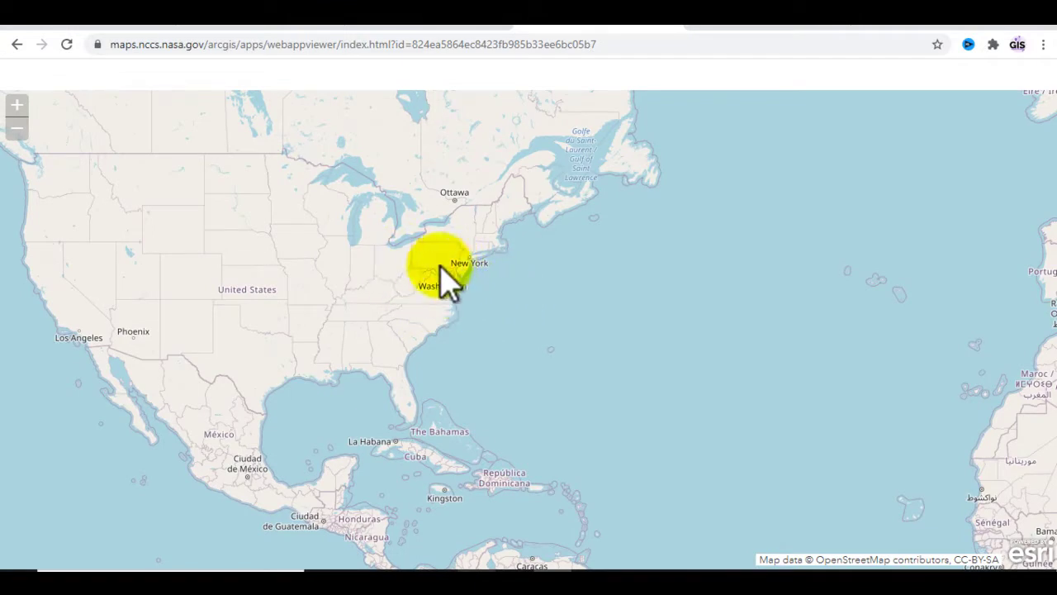
Step: Accept the Landslide Viewer's terms and conditions to reach the landslide map
scroll(427, 278, up, 1)
scroll(427, 278, down, 1)
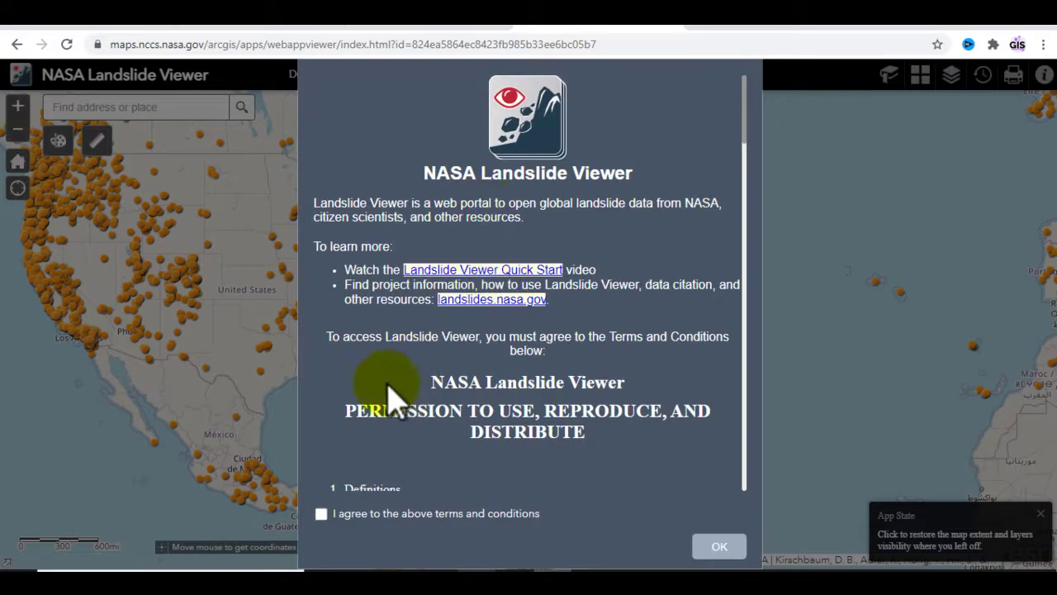
click(321, 513)
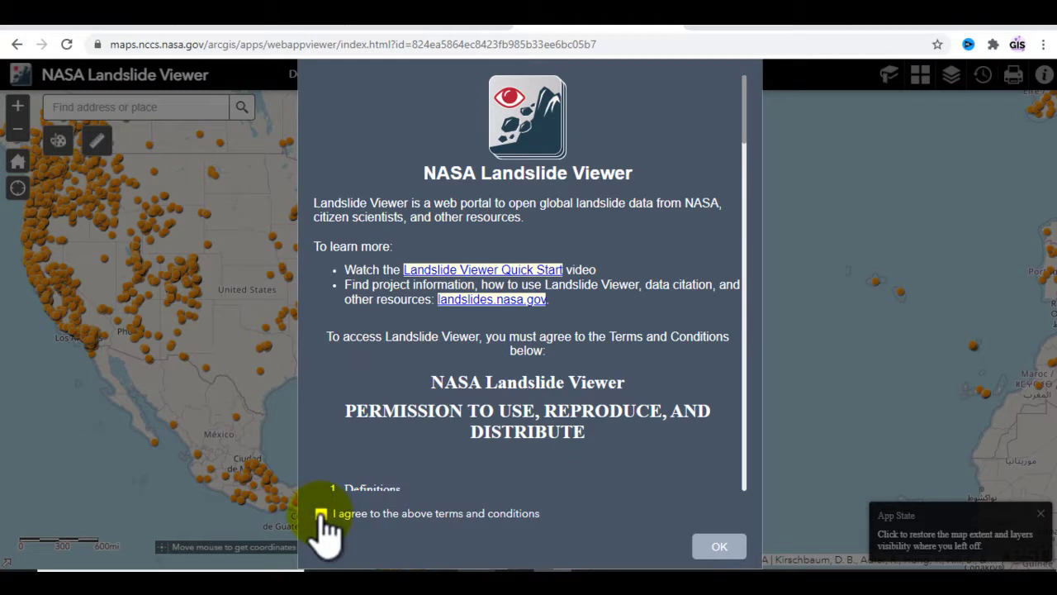
click(706, 546)
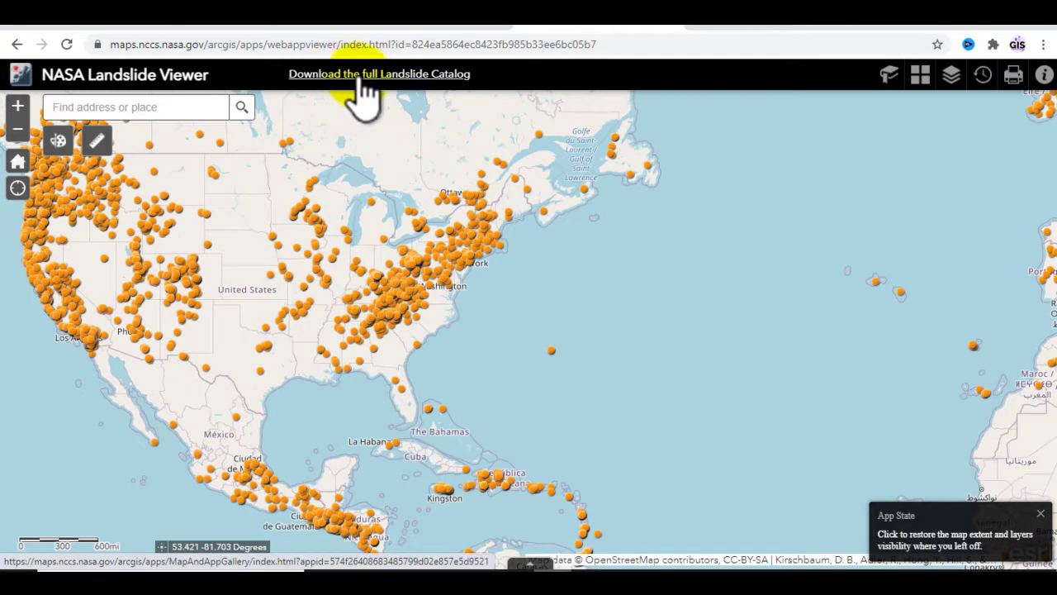
Step: Download the NASA Global Landslide Catalog Points (Shapefile) zip from the full catalog gallery
click(395, 89)
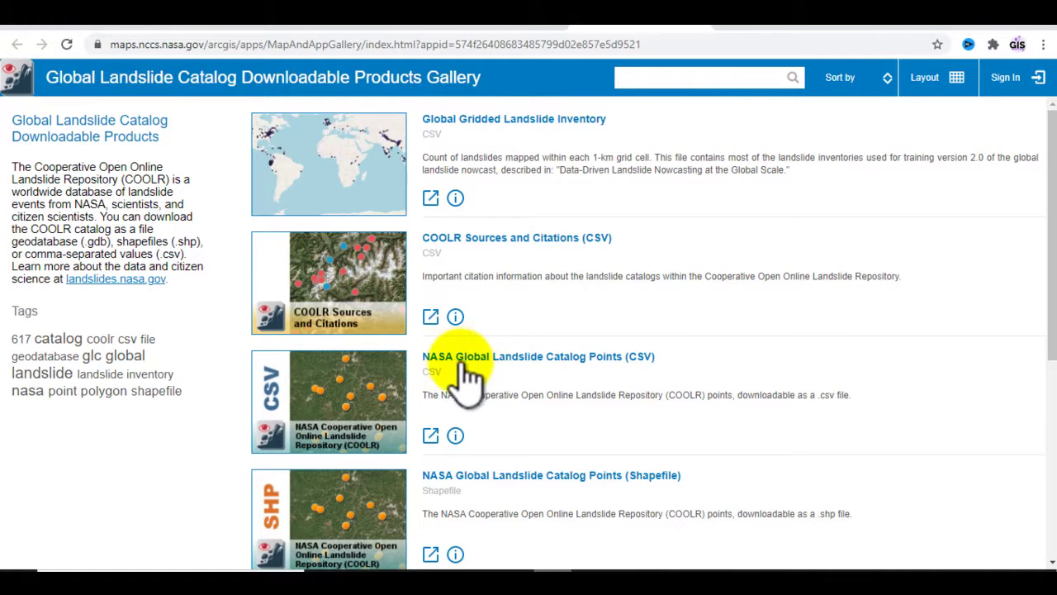
scroll(467, 373, down, 1)
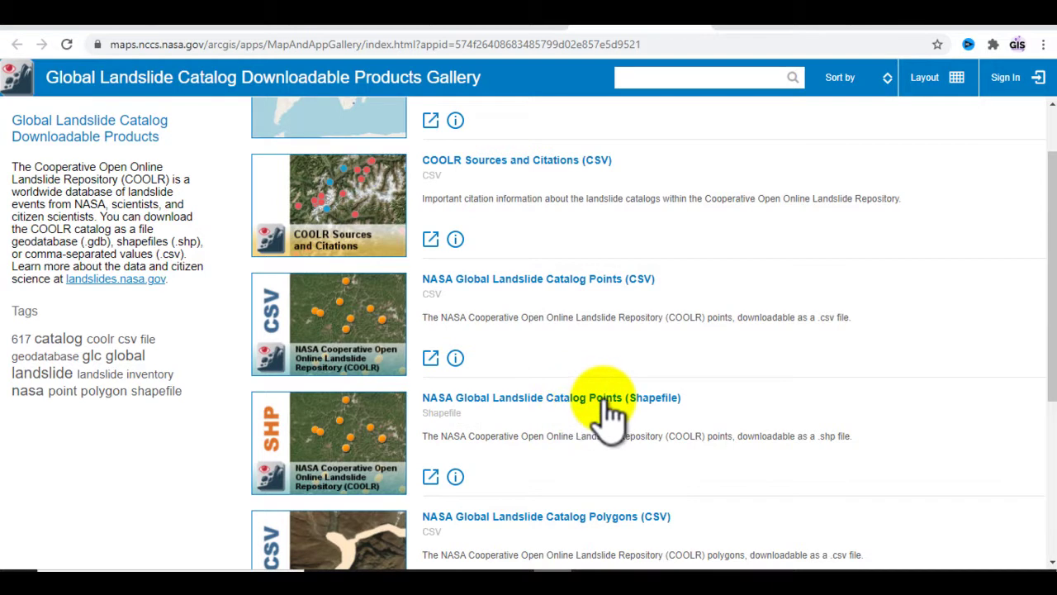
click(610, 405)
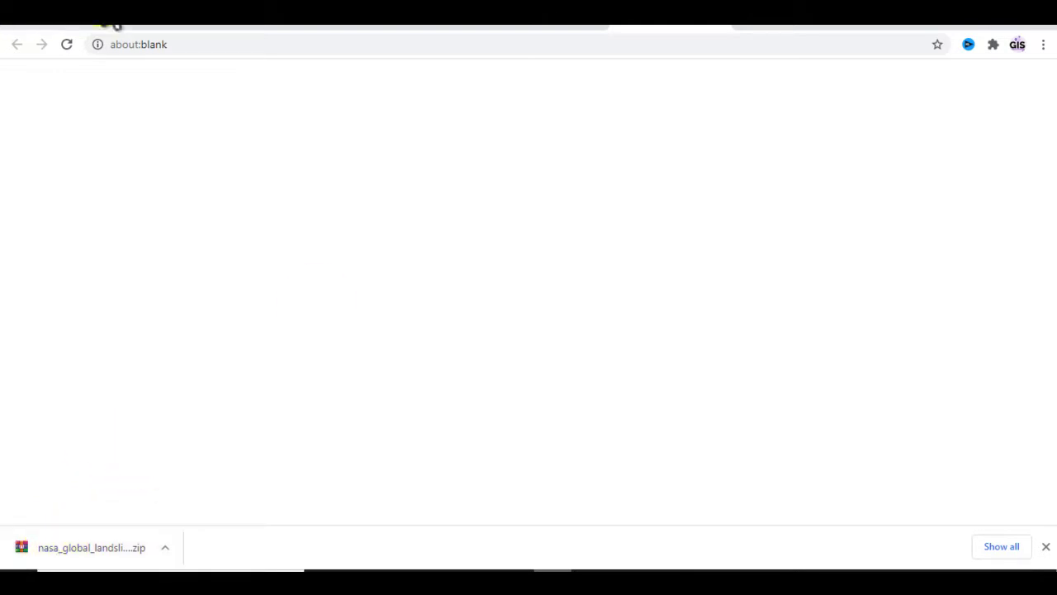
click(537, 26)
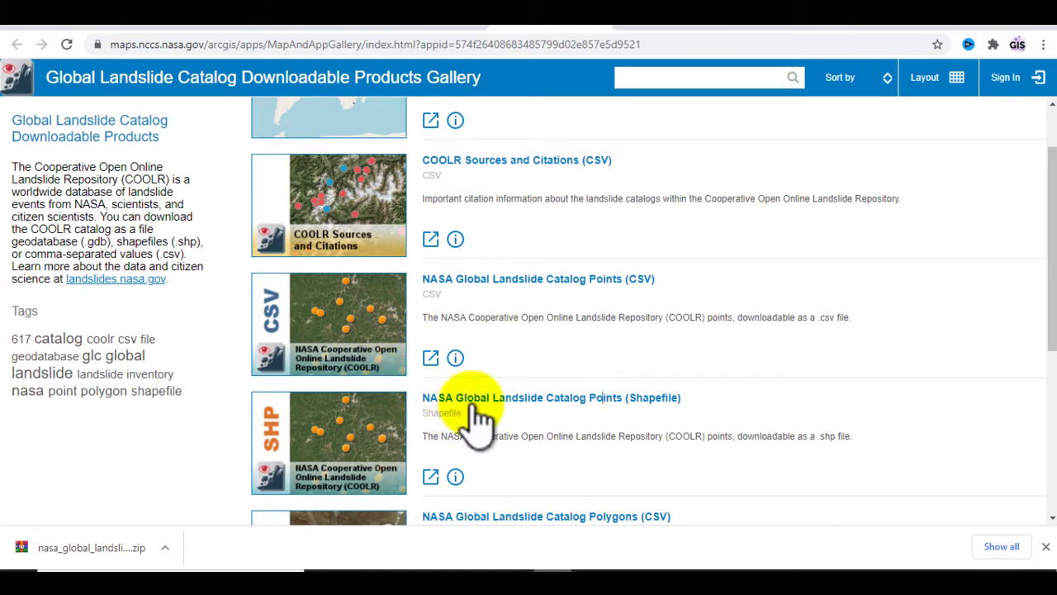
Step: Download the NASA Global Landslide Catalog Polygons (Shapefile) zip as well
scroll(473, 419, down, 1)
scroll(475, 421, down, 1)
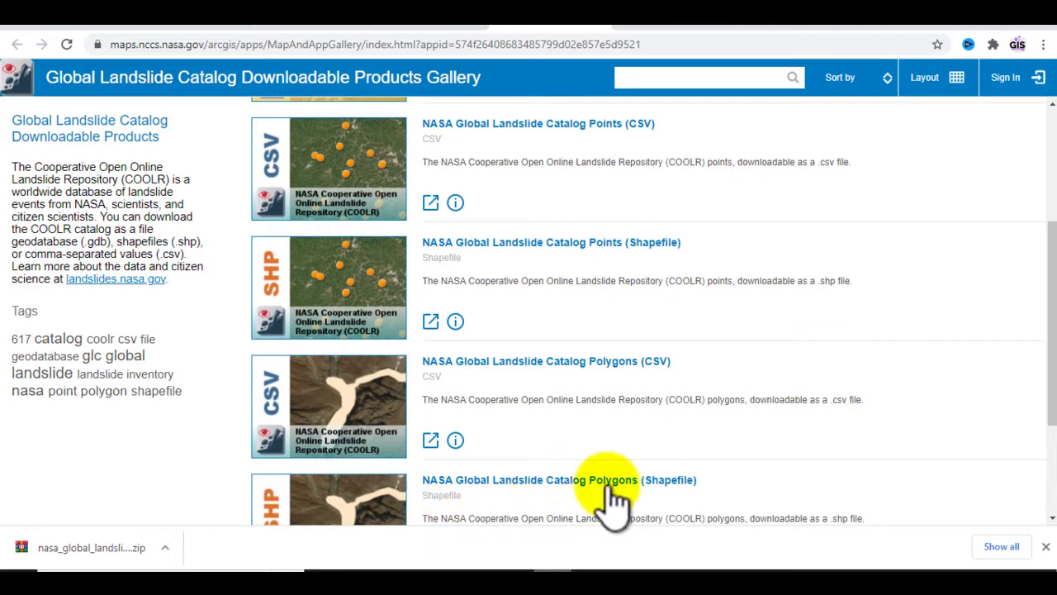
click(541, 493)
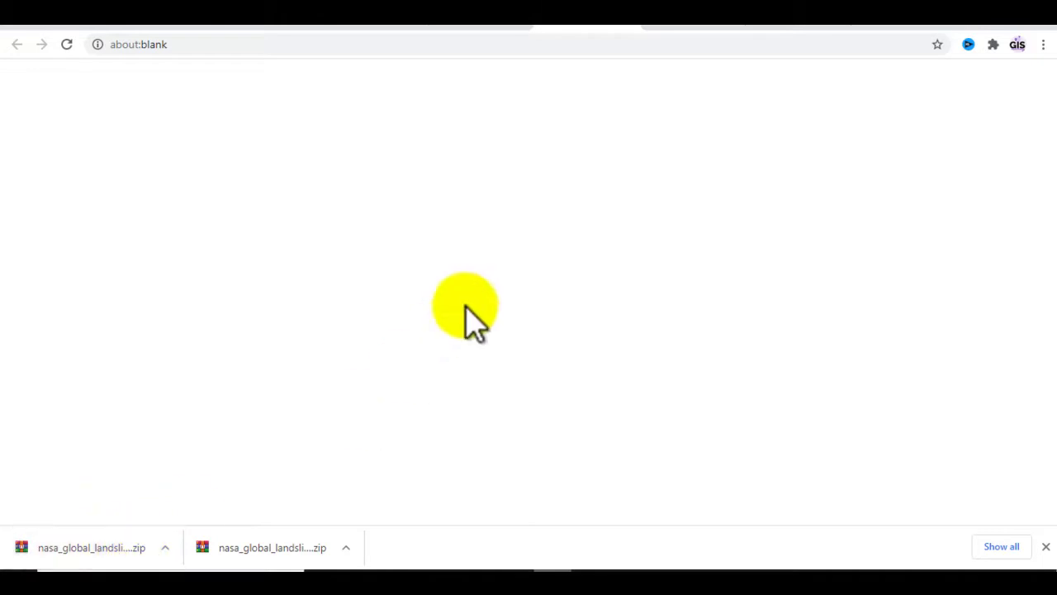
click(486, 30)
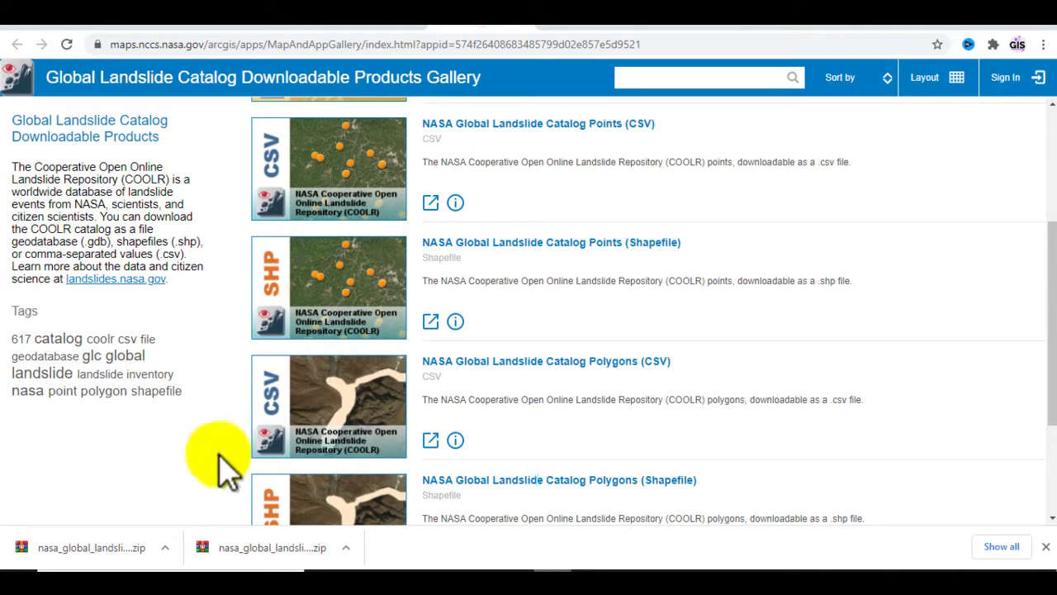
Step: Copy both landslide catalog zips from Downloads and open E:\Landslide data
click(165, 547)
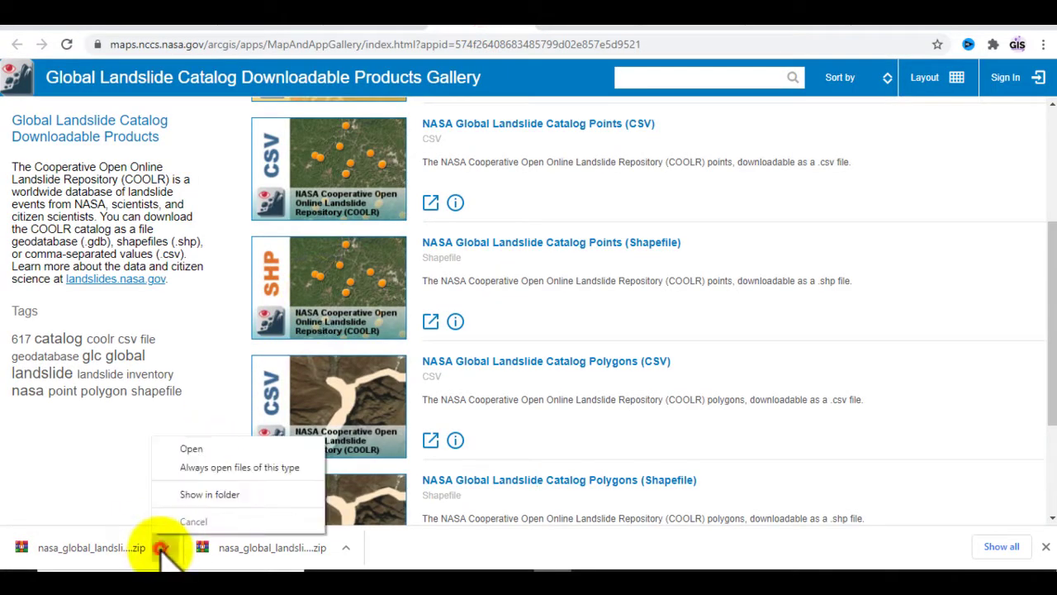
click(207, 495)
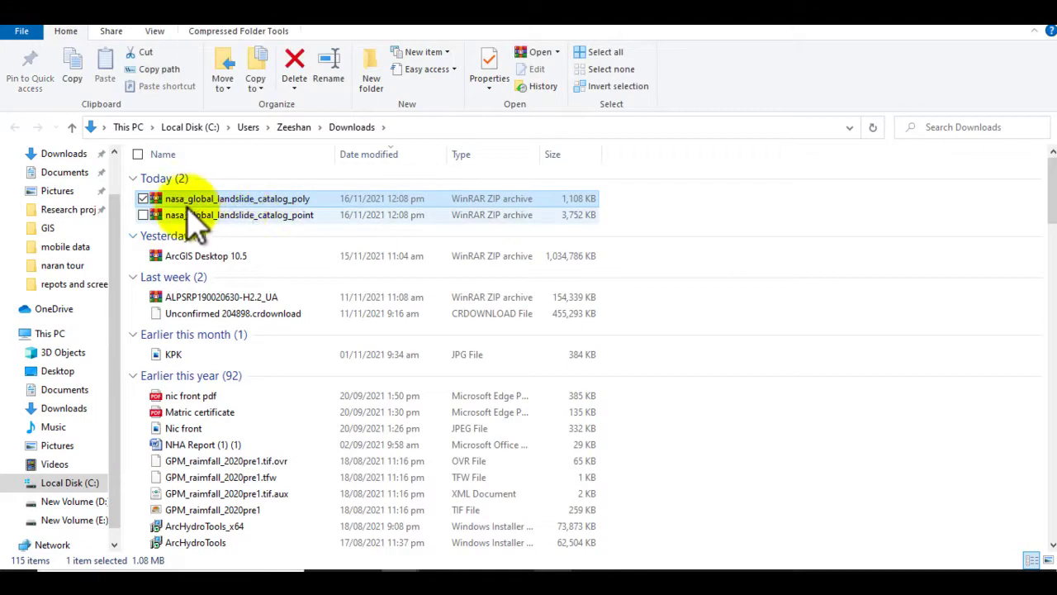
click(613, 195)
drag(613, 193, 493, 217)
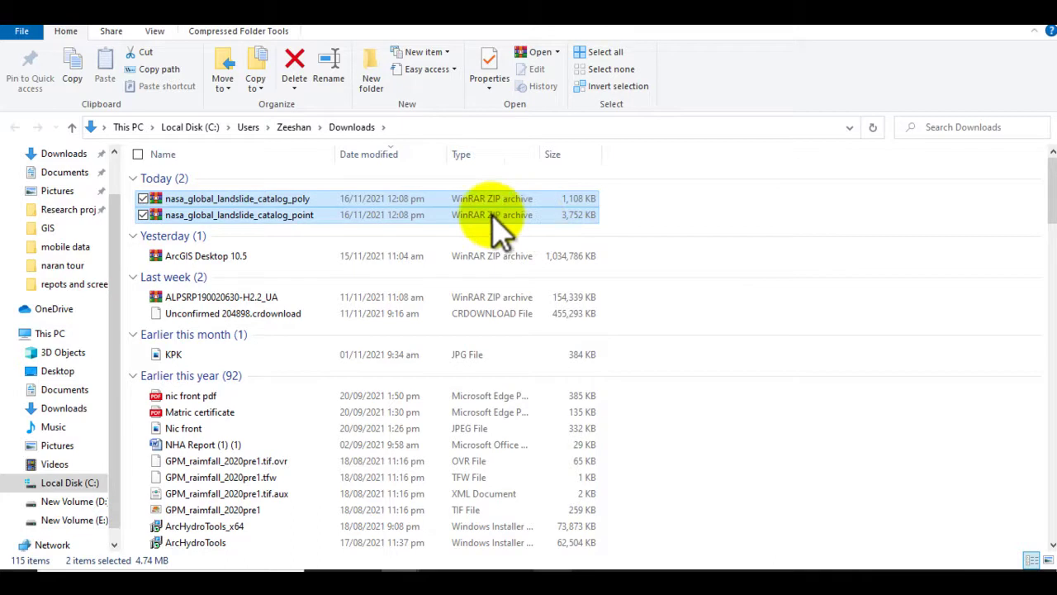
right_click(380, 208)
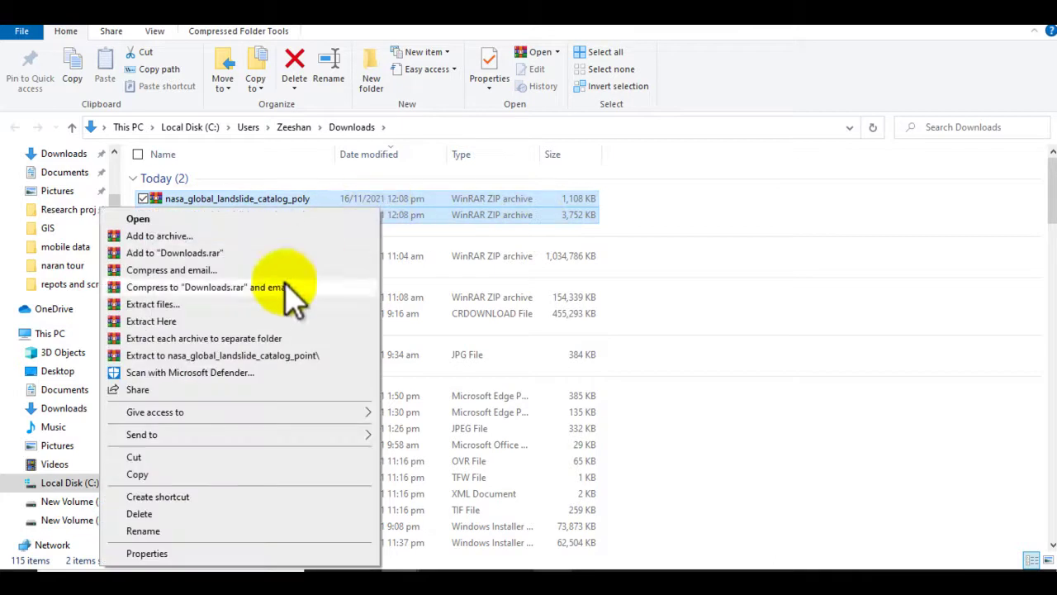
click(138, 476)
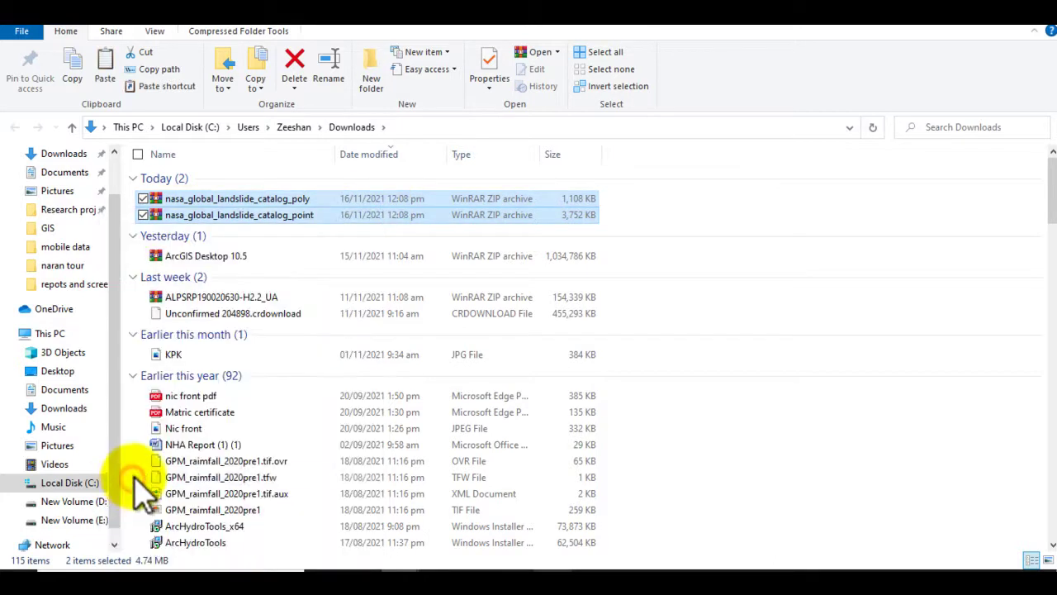
click(80, 522)
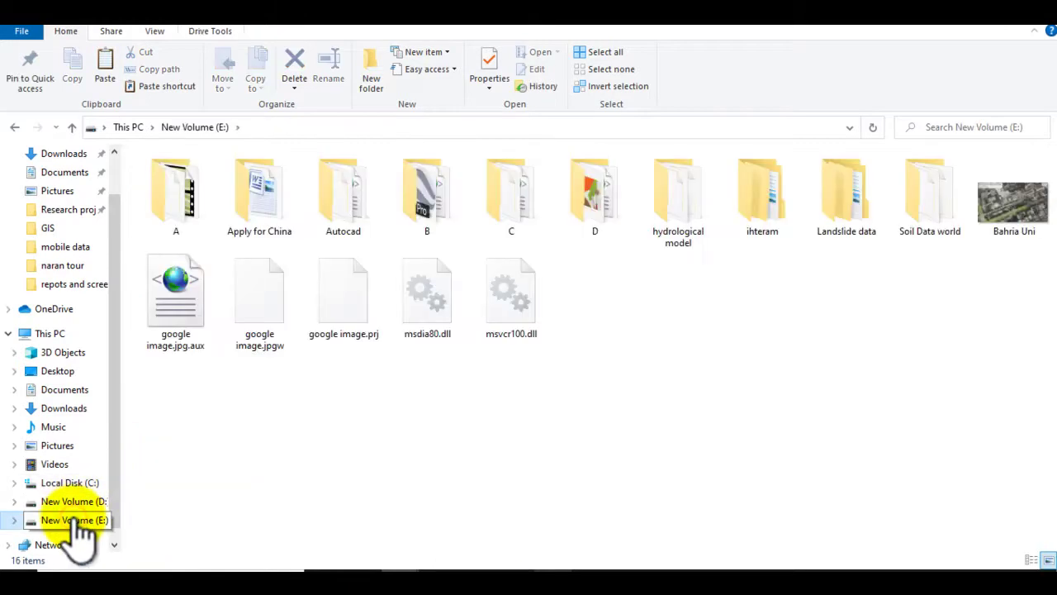
double_click(850, 211)
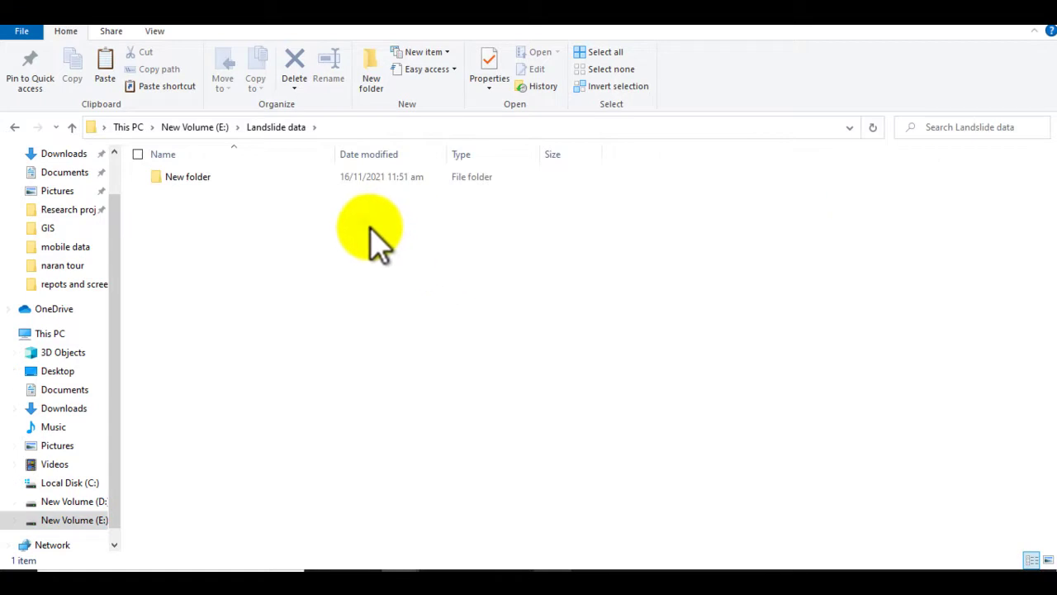
Step: Paste the two landslide catalog zips into E:\Landslide data
right_click(370, 228)
click(226, 335)
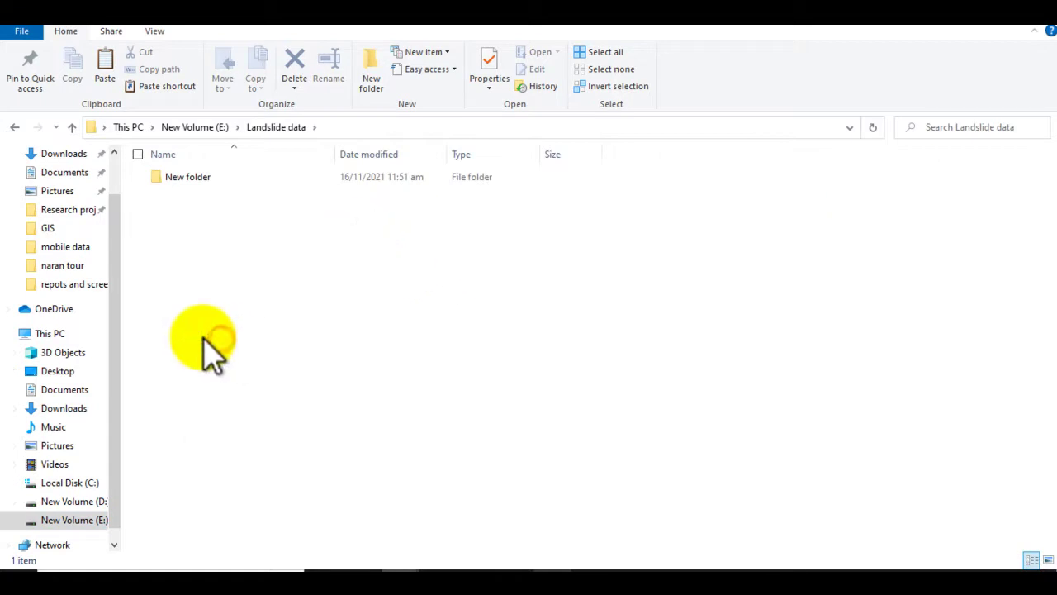
click(193, 252)
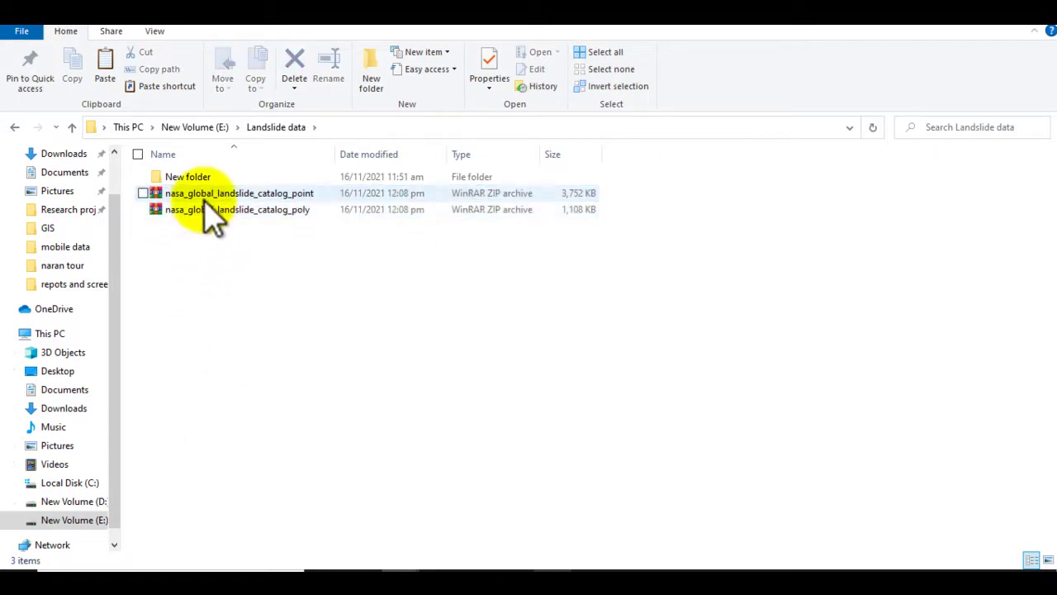
Step: Extract the point catalog zip into its nasa_global_landslide_catalog_point folder
right_click(207, 197)
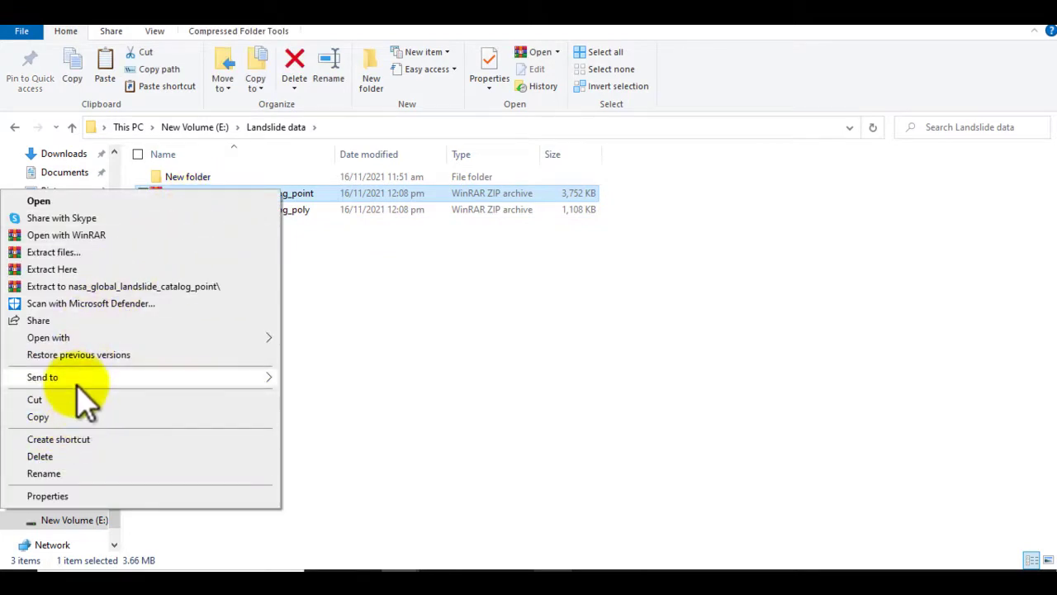
mouse_move(86, 377)
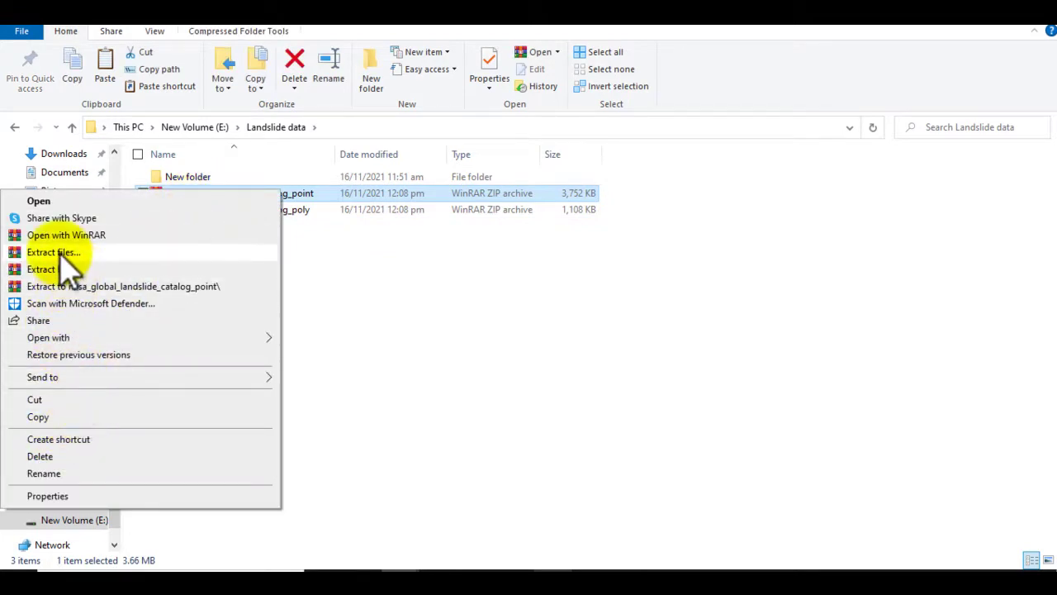
click(60, 252)
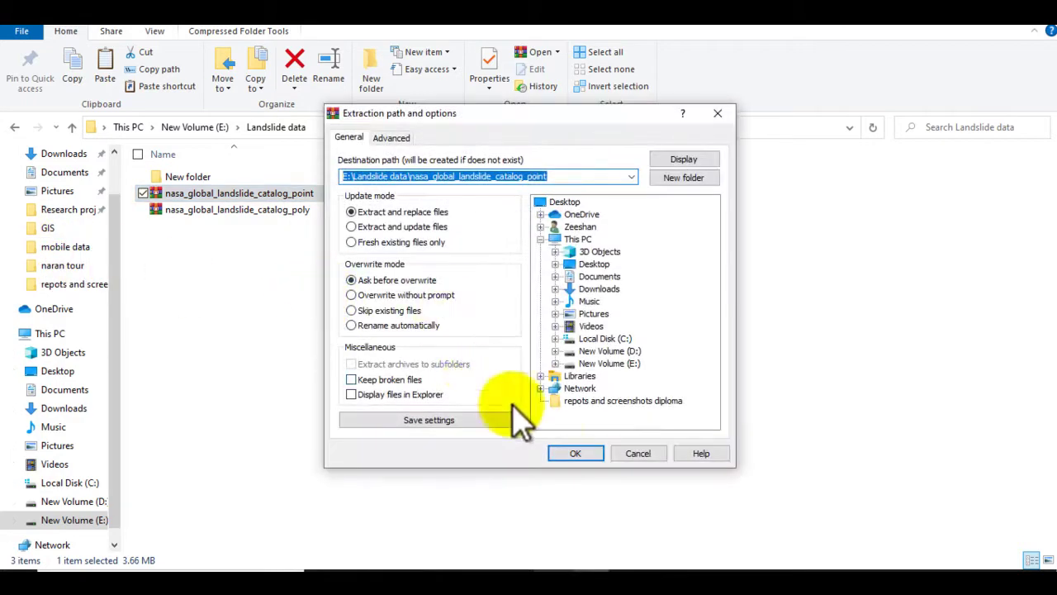
click(576, 453)
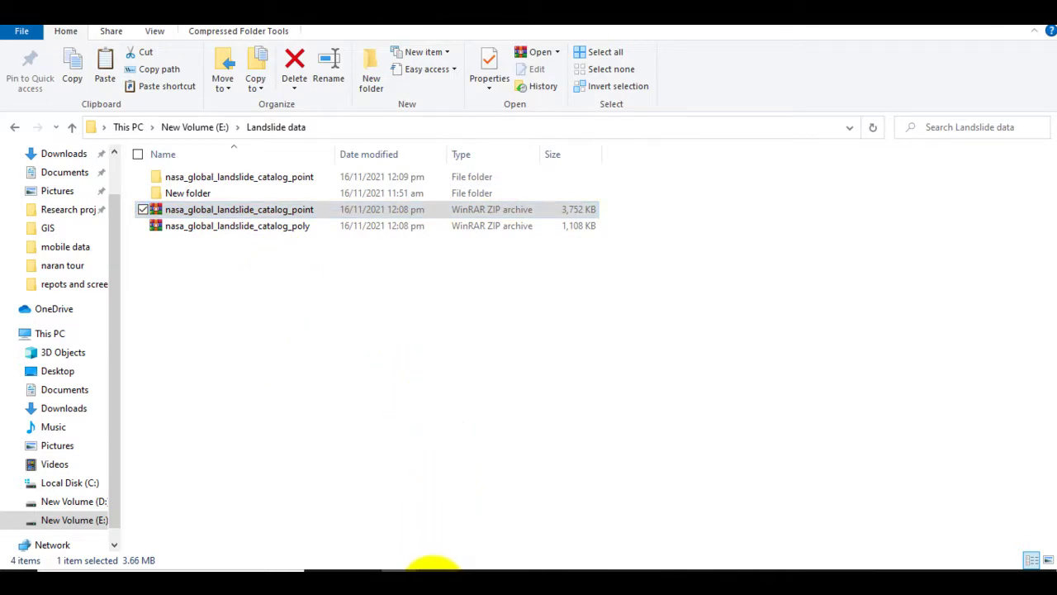
click(434, 569)
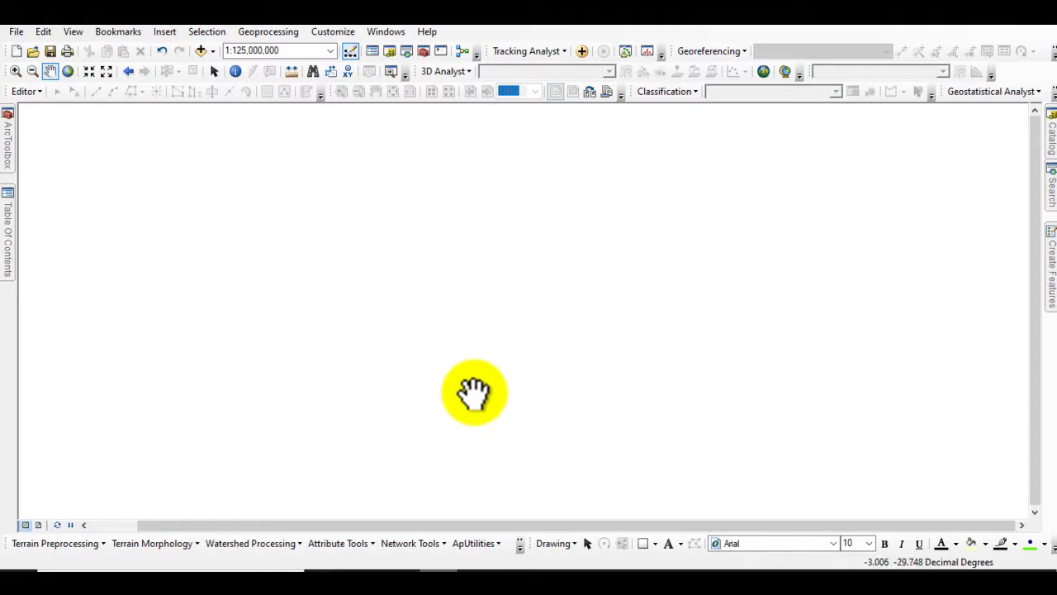
Step: Add nasa_global_landslide_catalog_point.shp from E:\Landslide data to the map
click(200, 51)
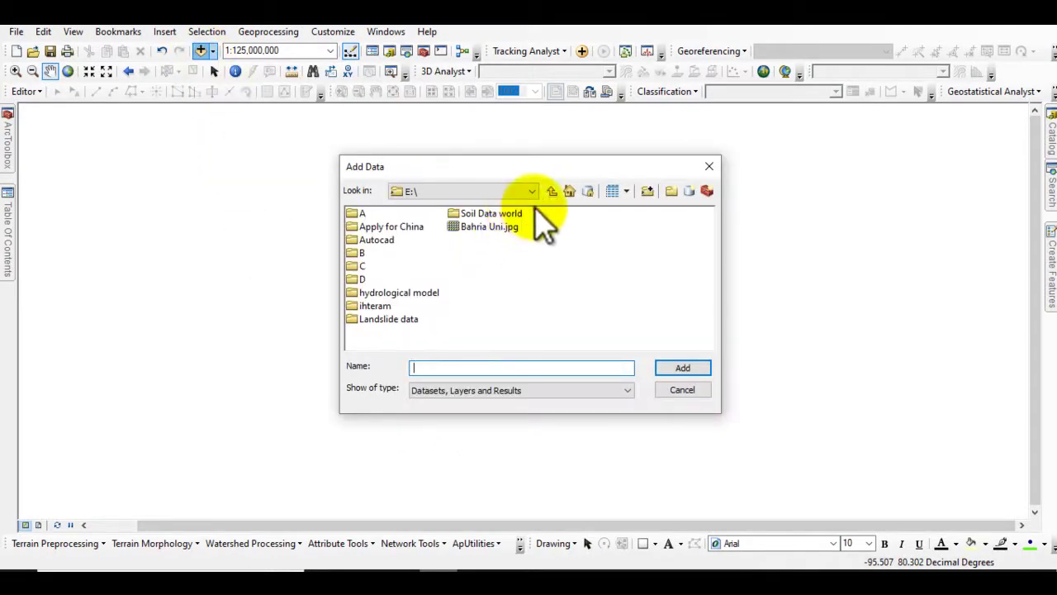
double_click(382, 320)
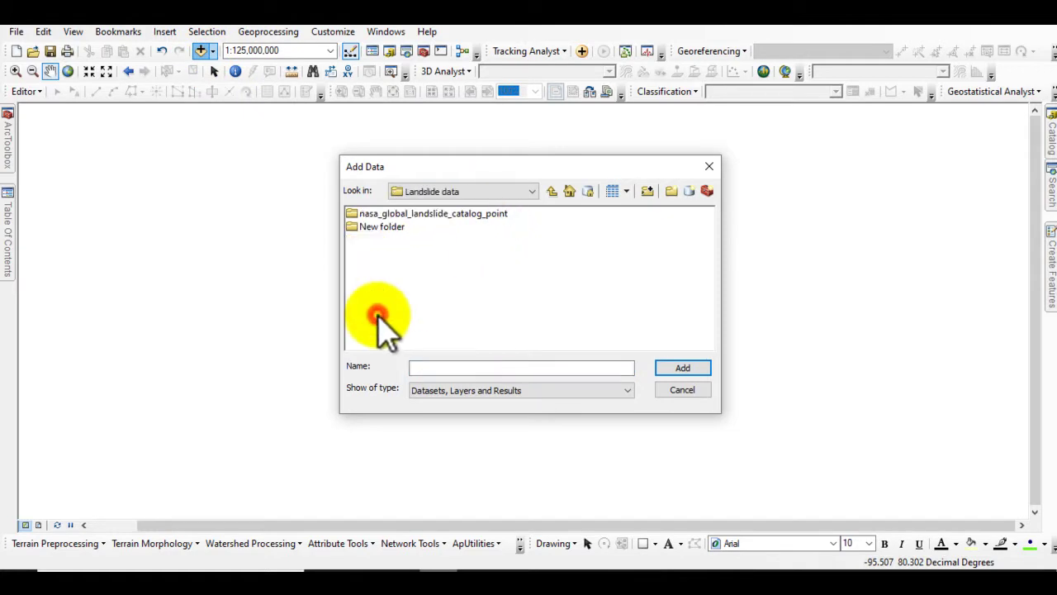
double_click(396, 213)
click(413, 215)
click(682, 367)
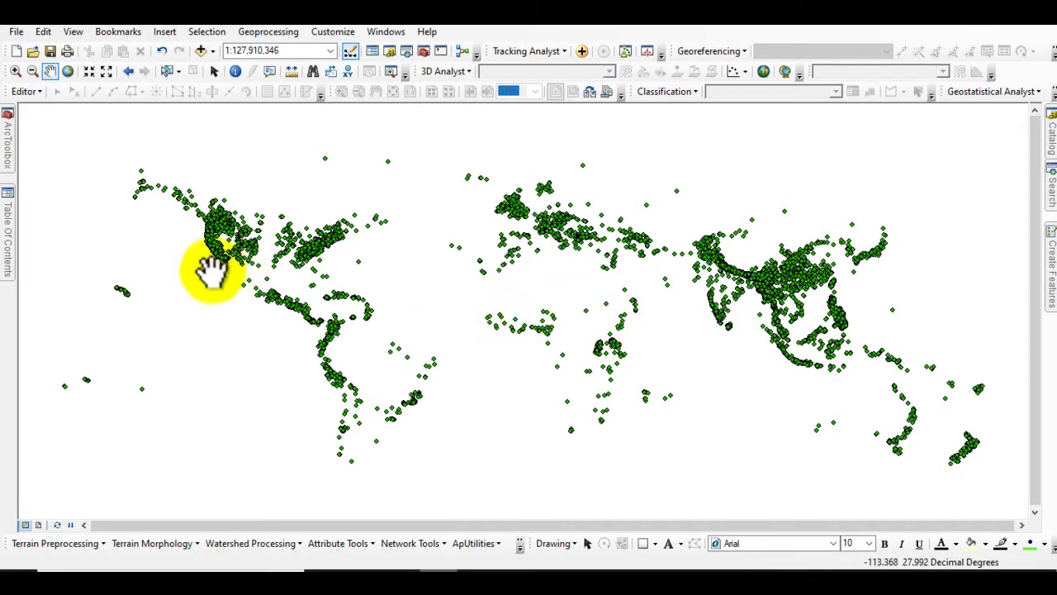
Step: Symbolize the landslide points by unique ctry_name values, adding all country values
mouse_move(12, 224)
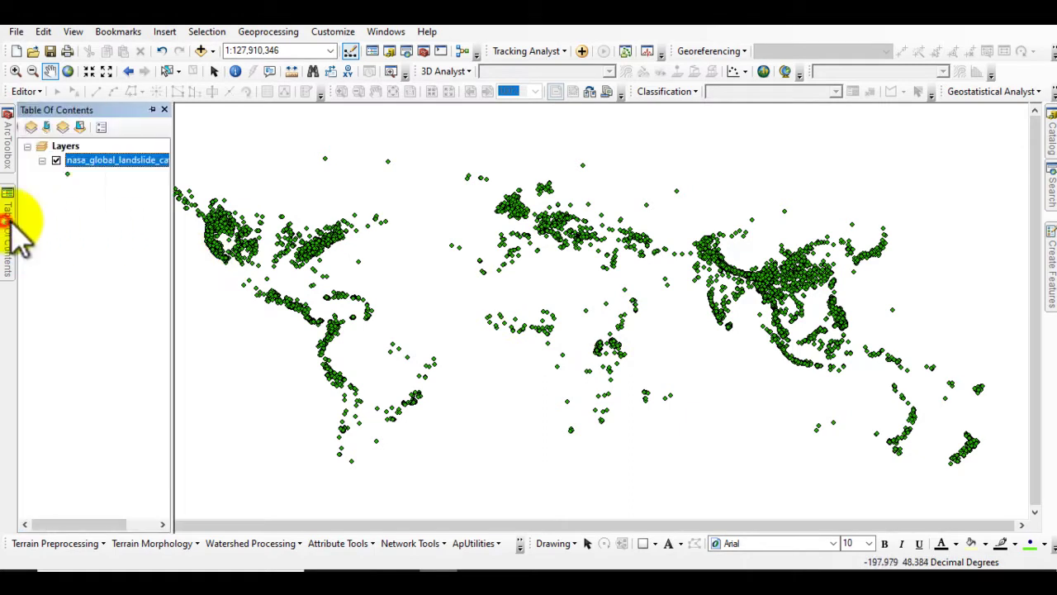
right_click(85, 161)
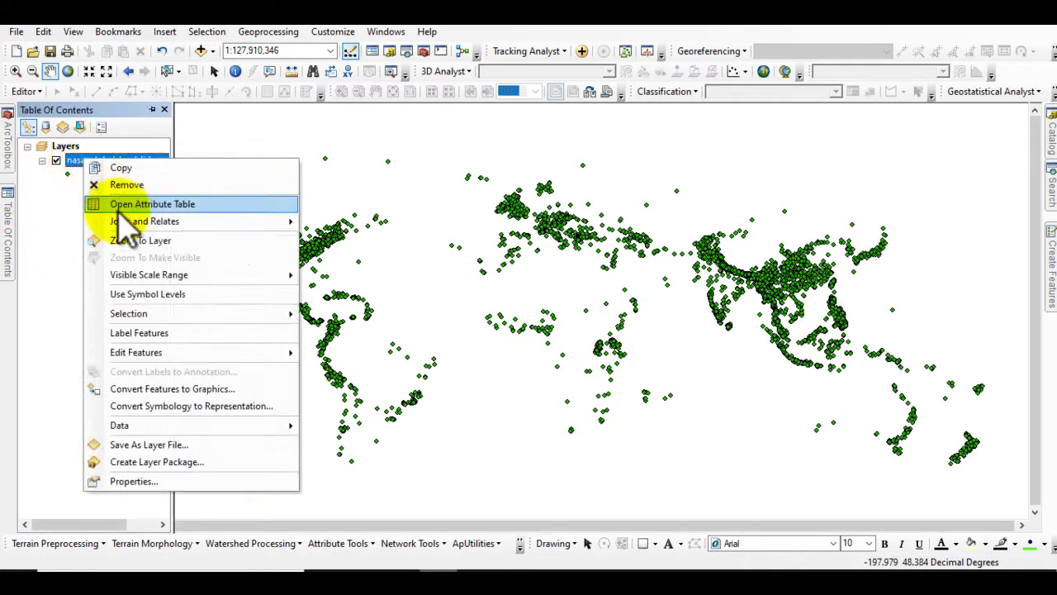
click(132, 481)
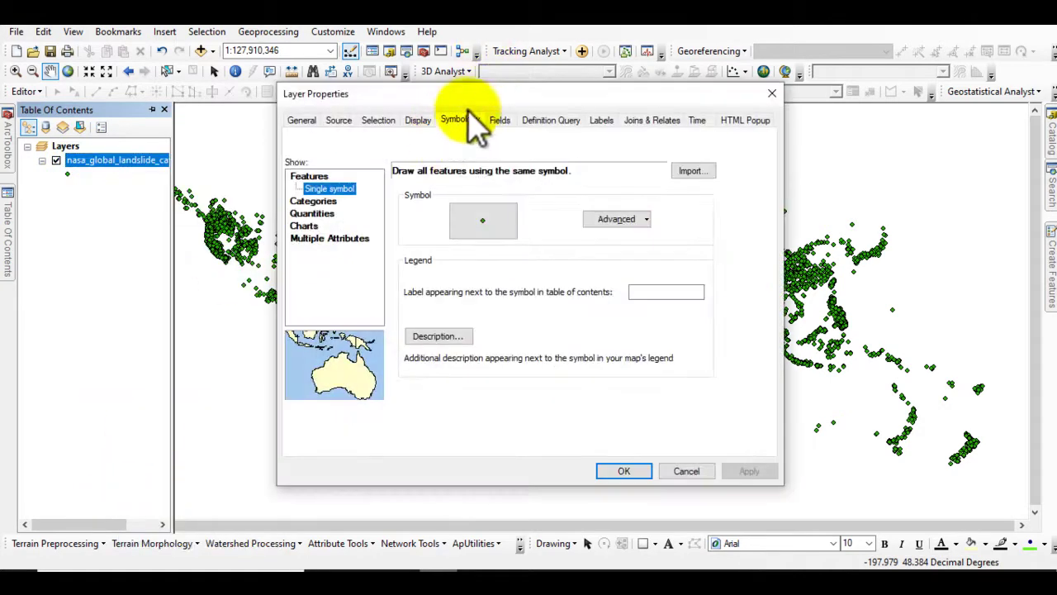
click(321, 200)
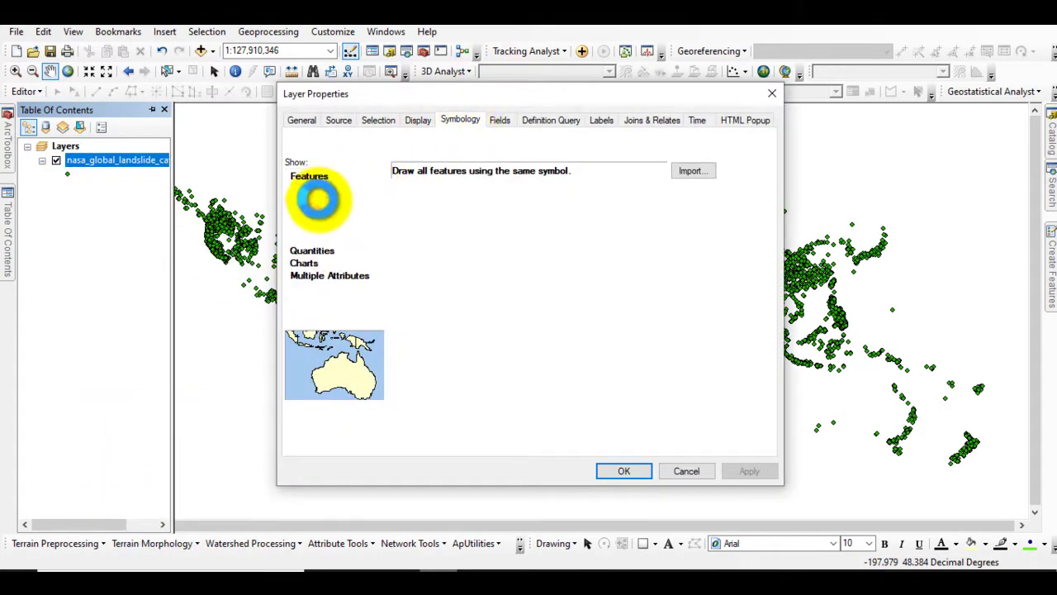
click(535, 203)
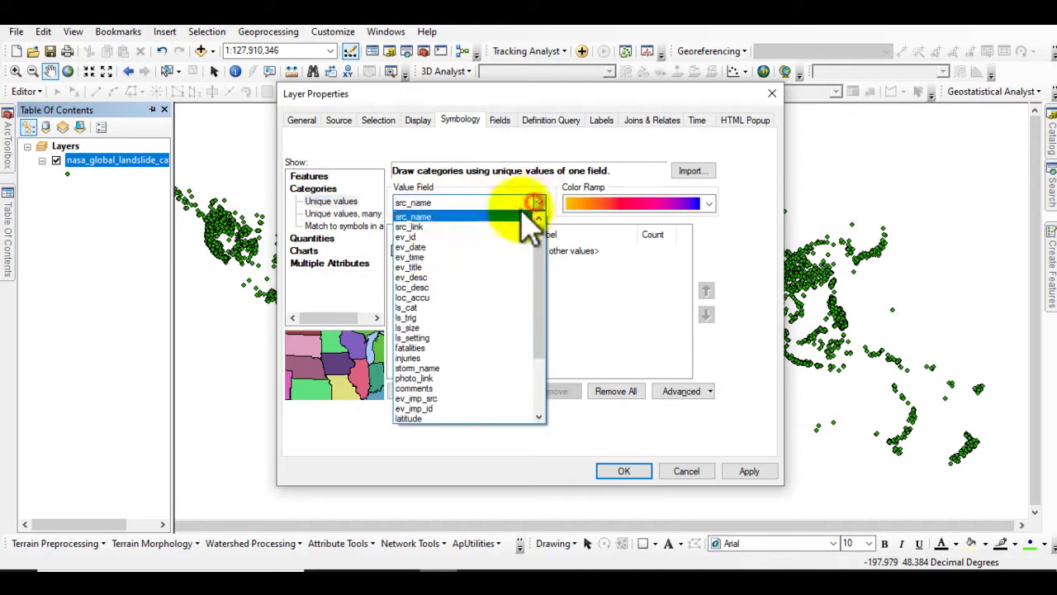
scroll(448, 343, down, 1)
scroll(454, 355, down, 2)
click(415, 411)
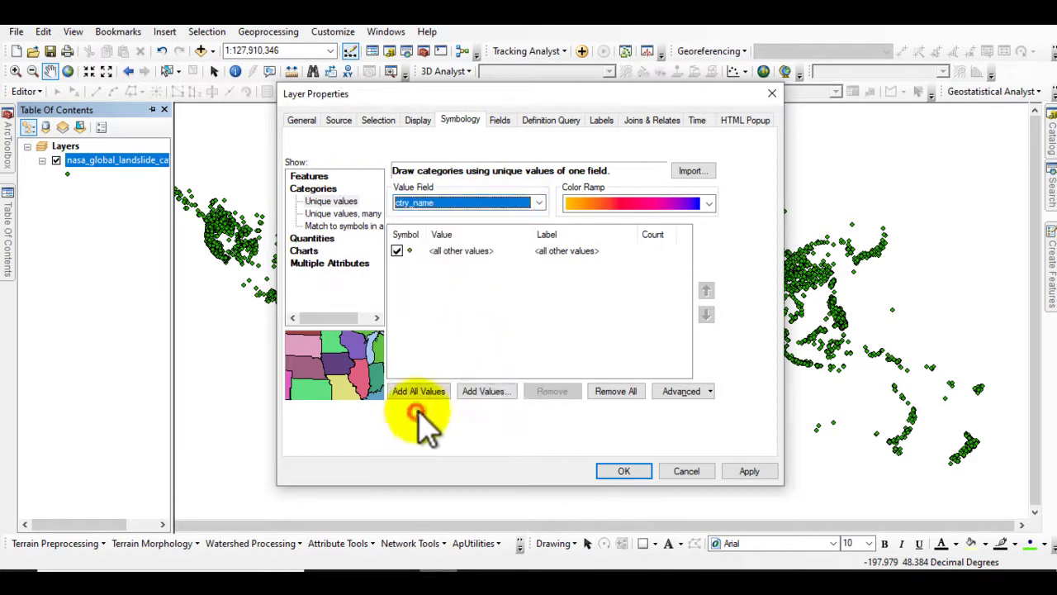
click(413, 391)
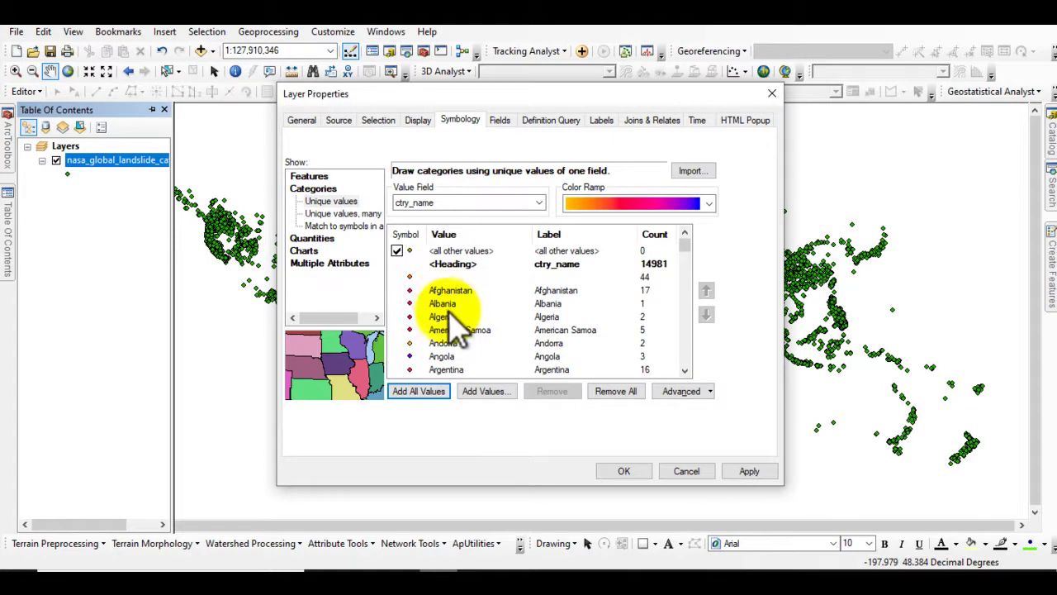
scroll(450, 322, down, 2)
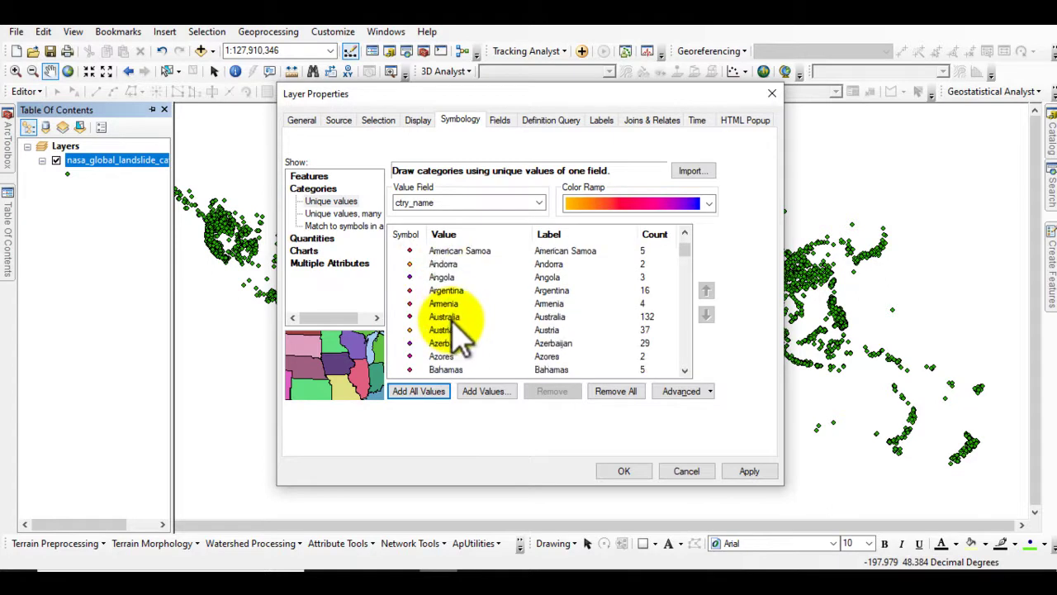
click(625, 472)
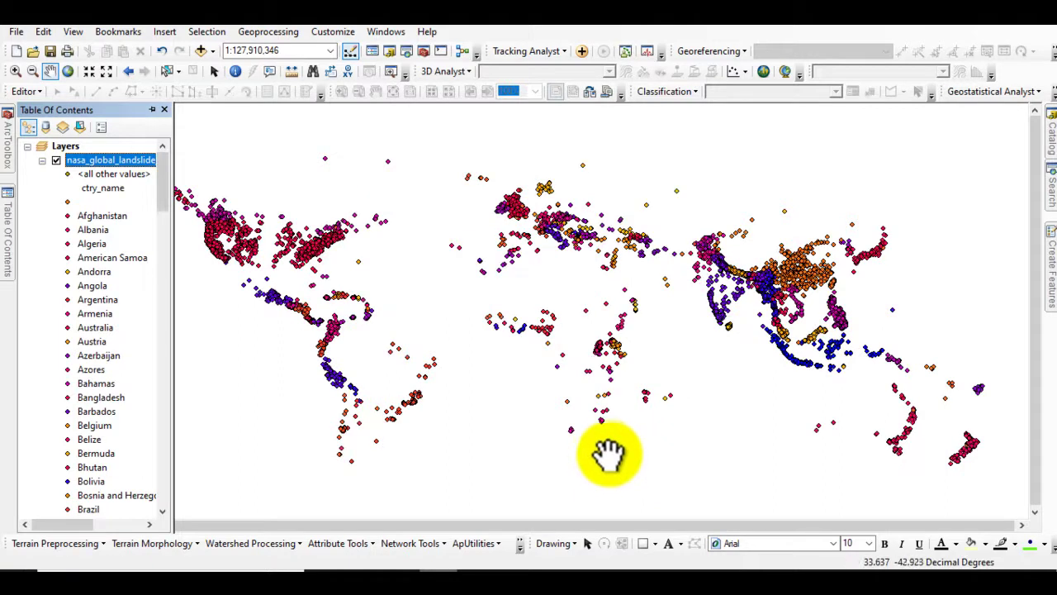
drag(701, 343, 586, 359)
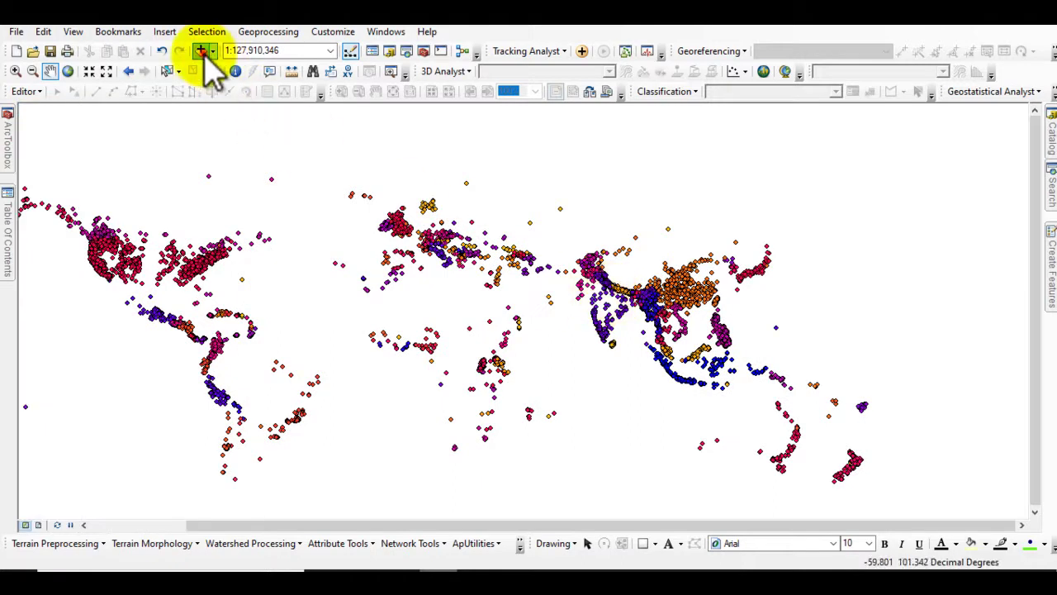
Step: Add Export_Output_3.shp from D:\pakistan.shp to the map and zoom toward Pakistan
click(200, 51)
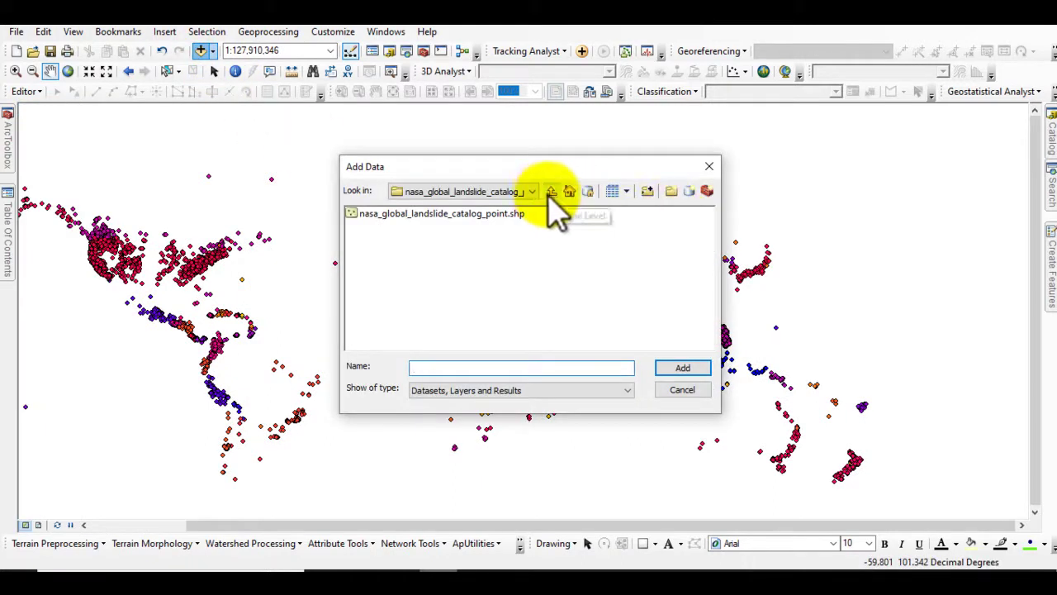
click(551, 191)
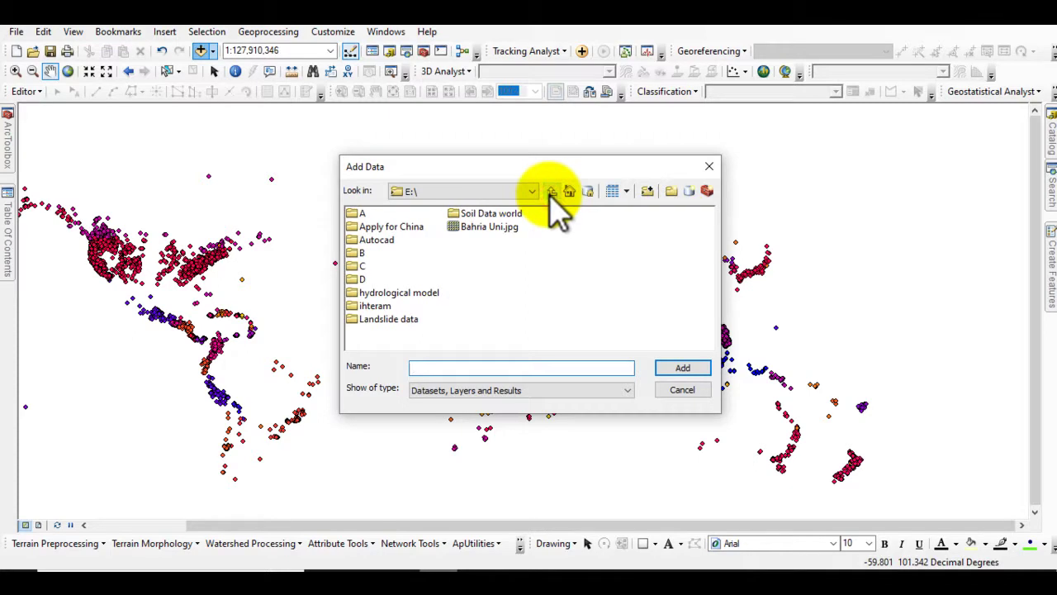
click(534, 193)
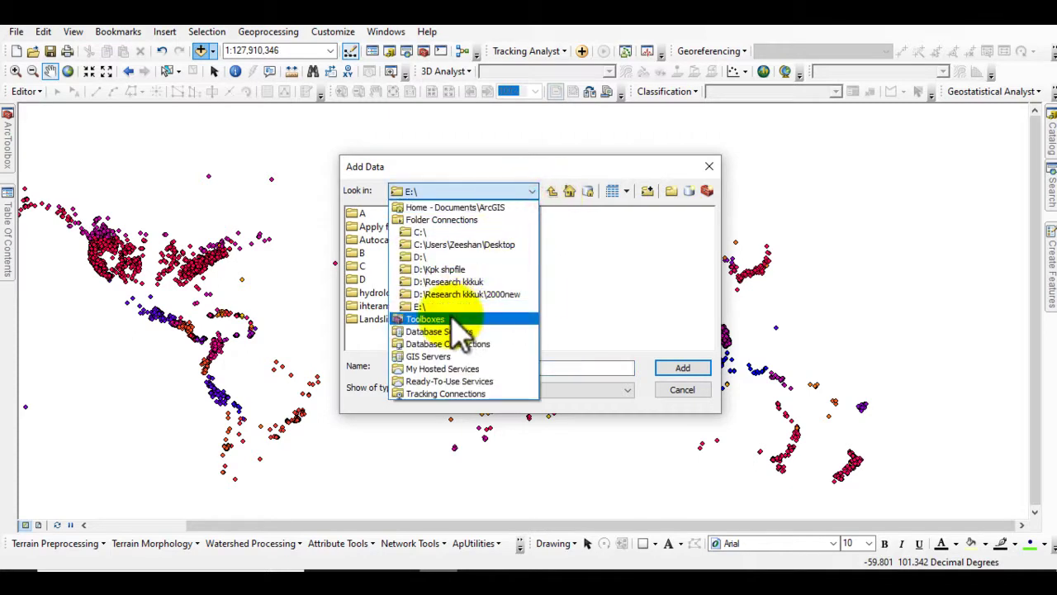
click(442, 257)
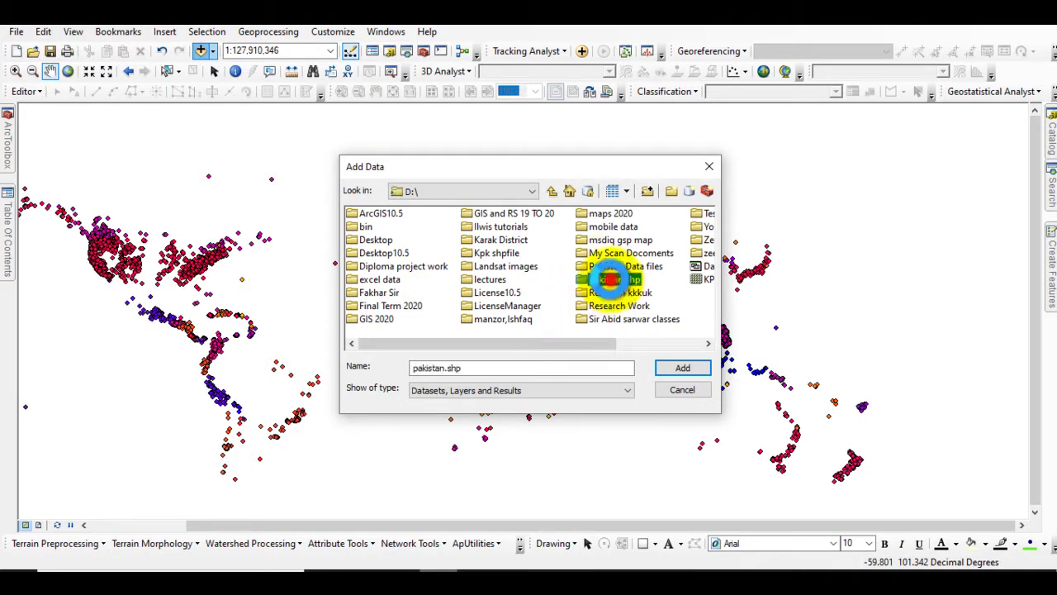
double_click(614, 281)
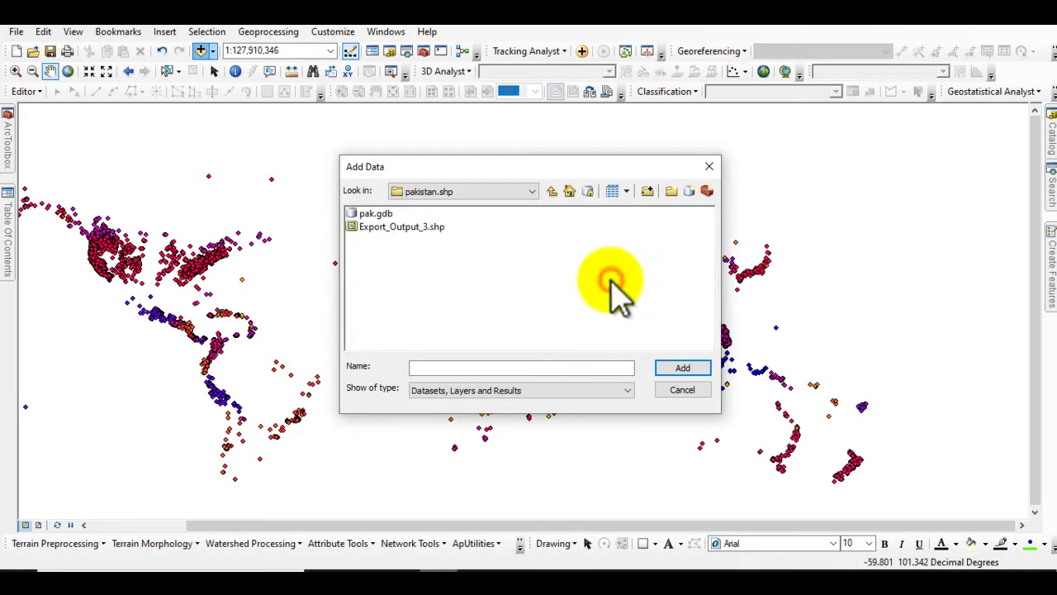
click(400, 228)
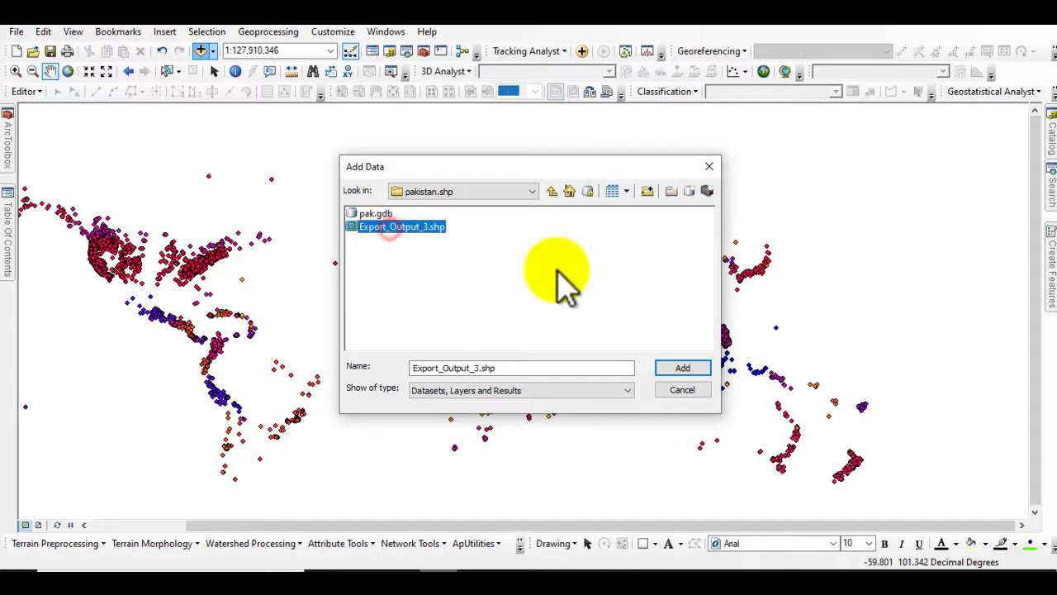
click(682, 369)
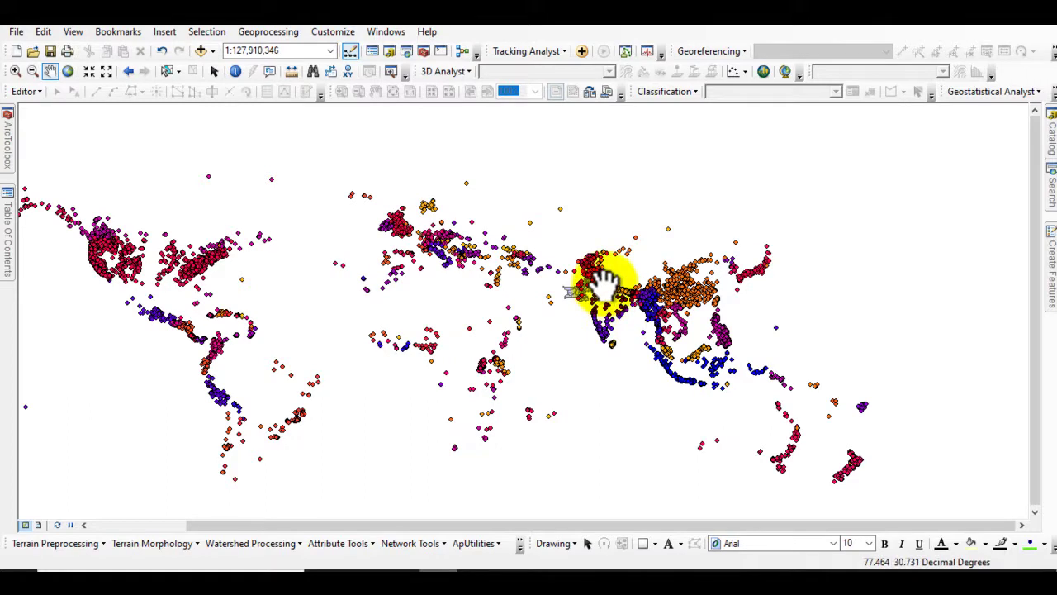
scroll(603, 284, up, 4)
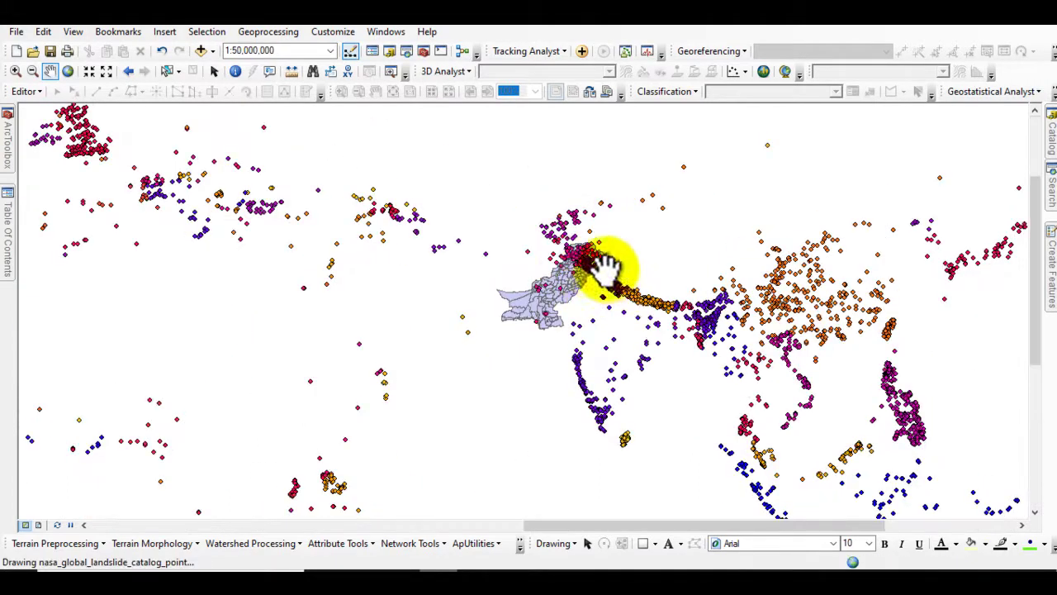
click(268, 33)
Step: Clip nasa_global_landslide_catalog_point to Export_Output_3, producing nasa_global_landslide_catalo1 over Pakistan
click(277, 69)
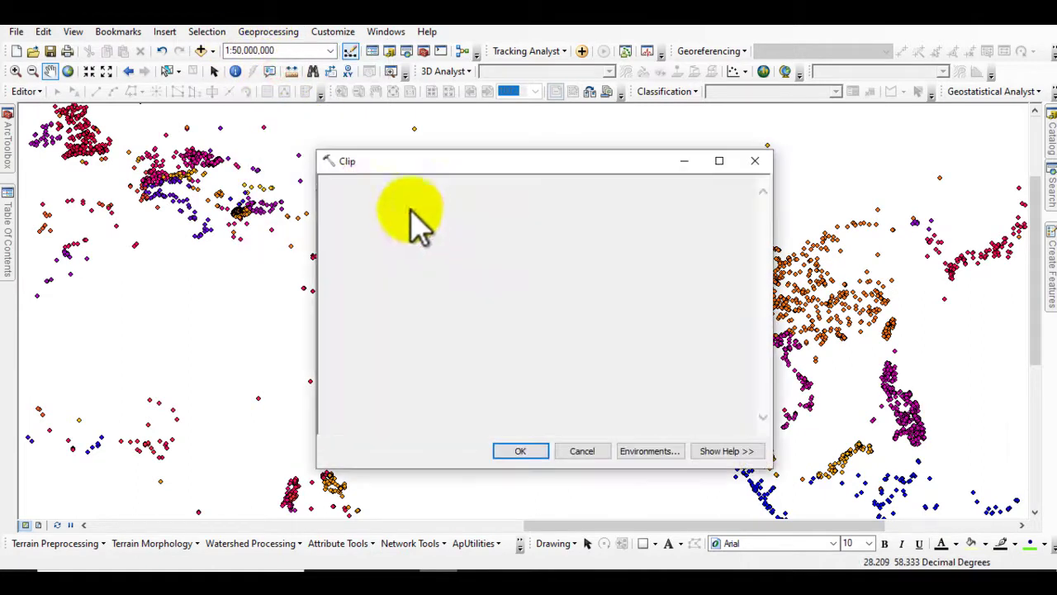
click(711, 203)
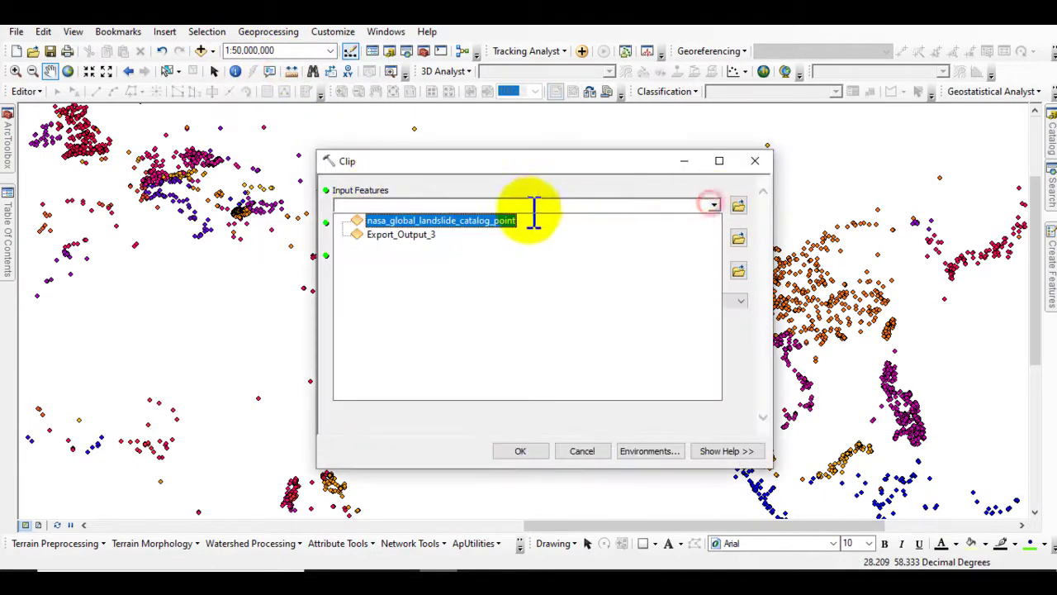
click(434, 218)
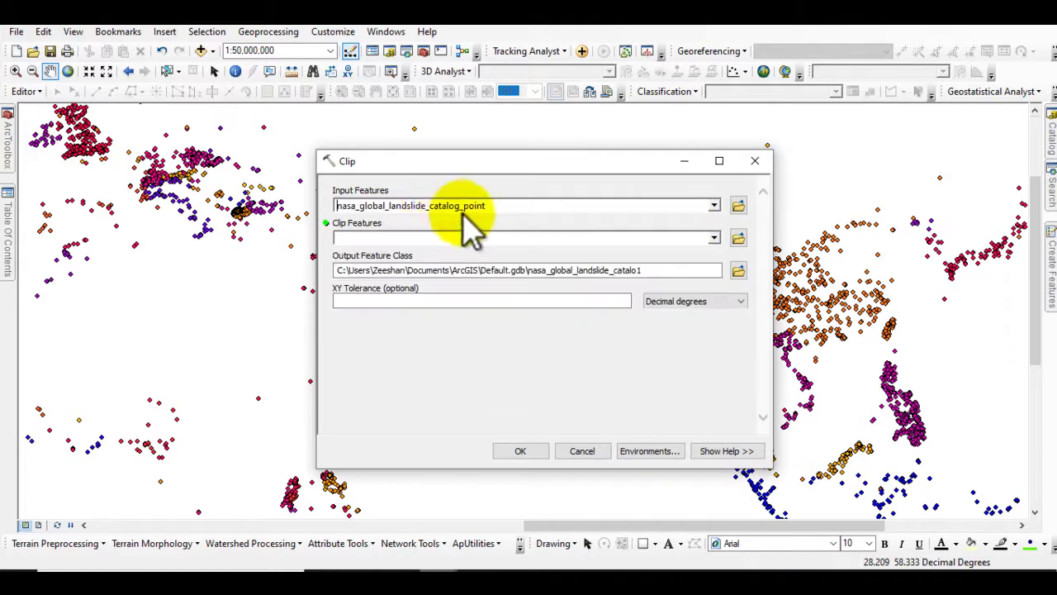
click(716, 237)
click(400, 266)
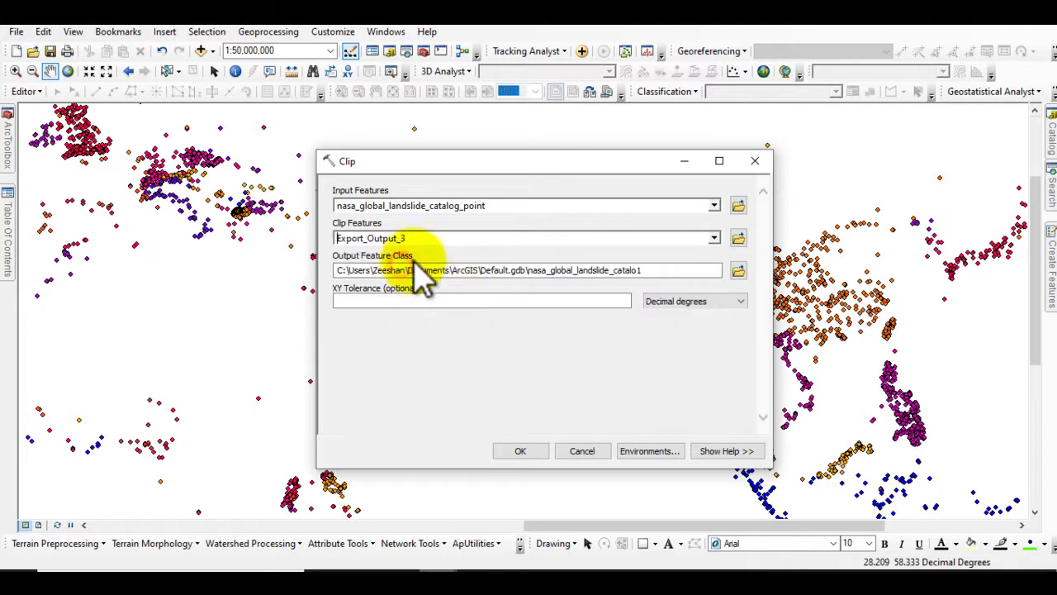
click(521, 451)
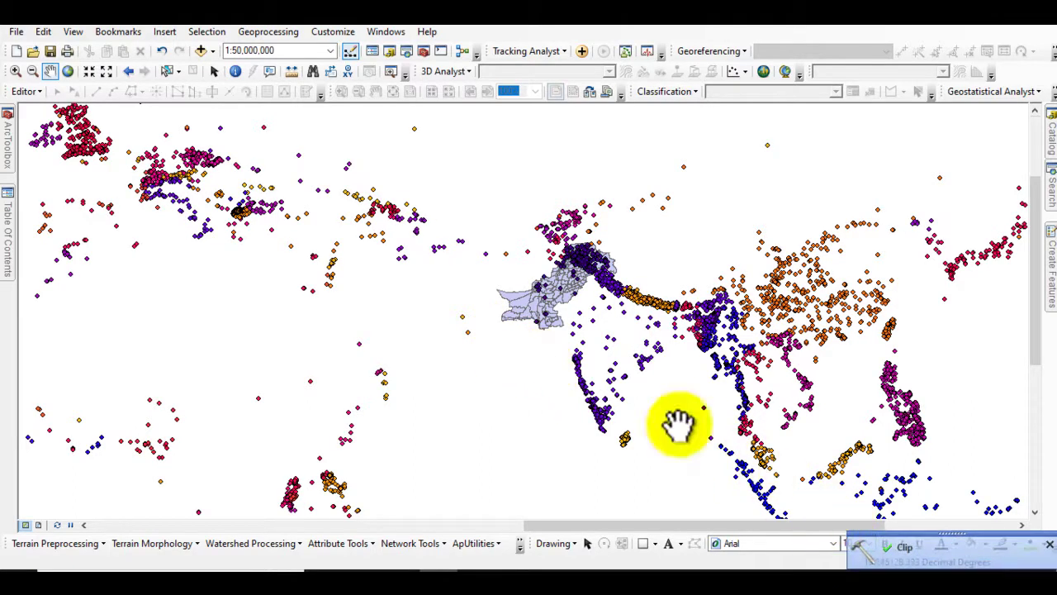
Step: Uncheck the original nasa_global_landslide_catalog_point layer in the Table Of Contents
mouse_move(13, 221)
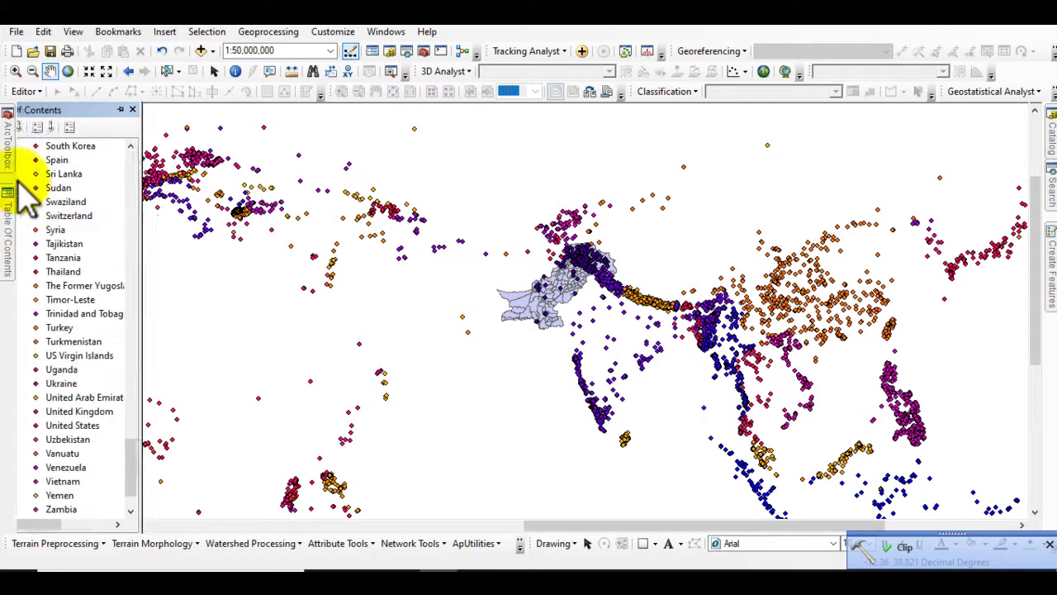
scroll(73, 206, up, 3)
scroll(74, 206, up, 20)
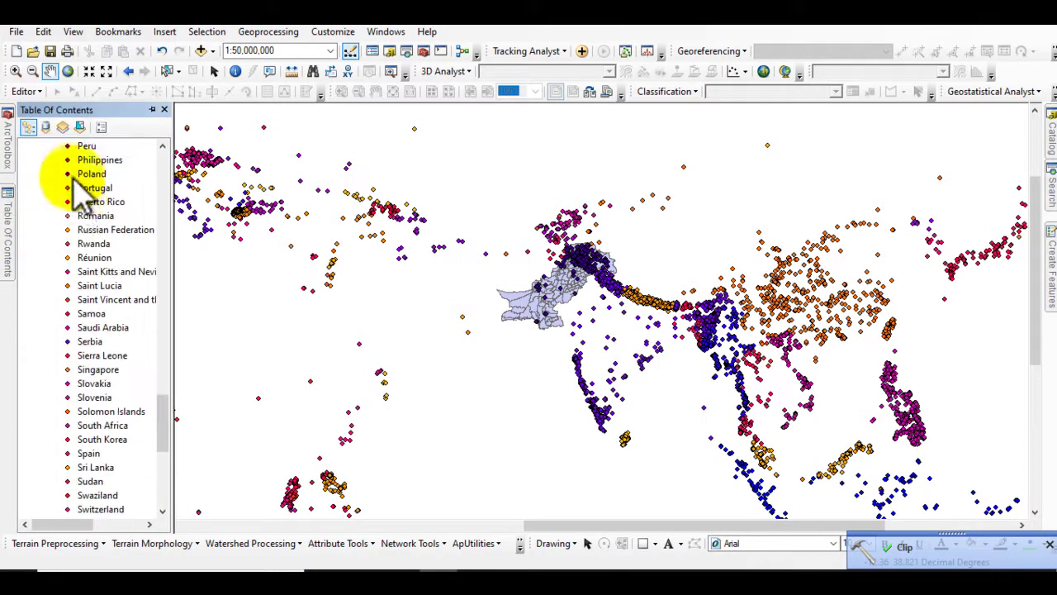
scroll(82, 214, up, 20)
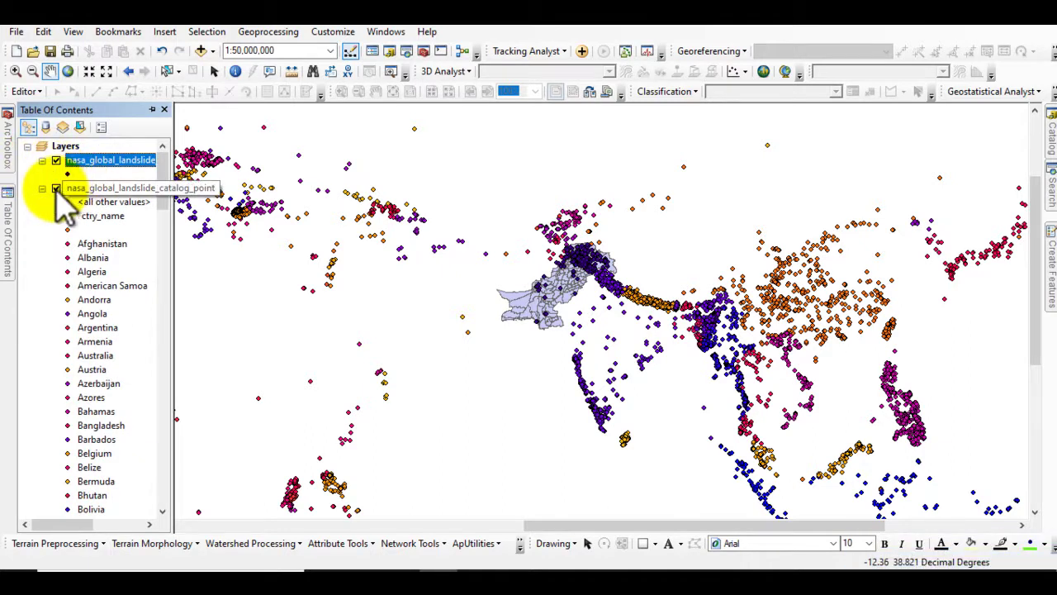
click(56, 189)
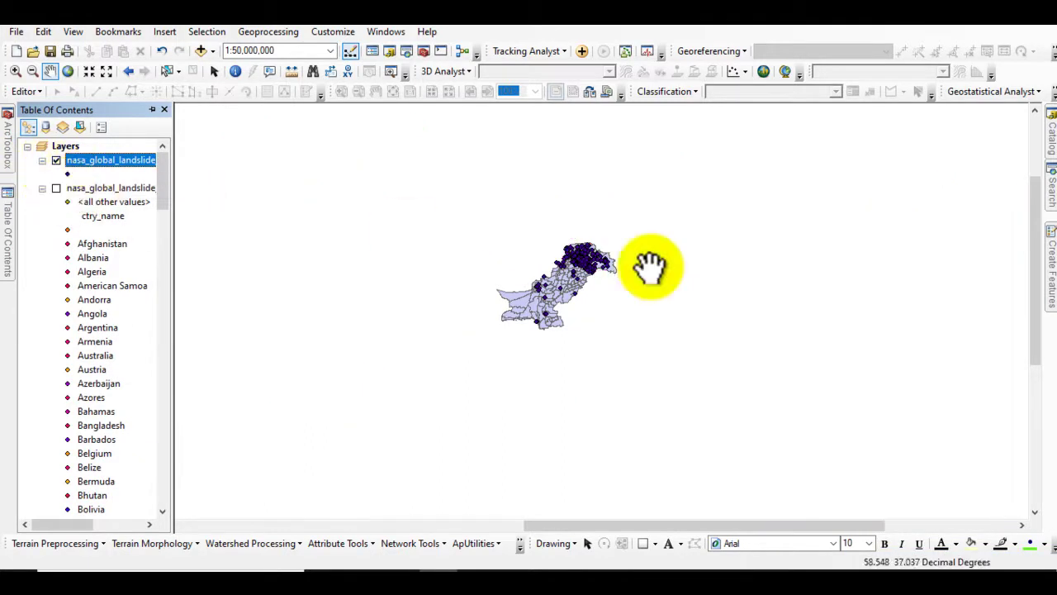
Step: Zoom in to about 1:15,000,000 and pan to centre Pakistan in the map
scroll(593, 265, up, 4)
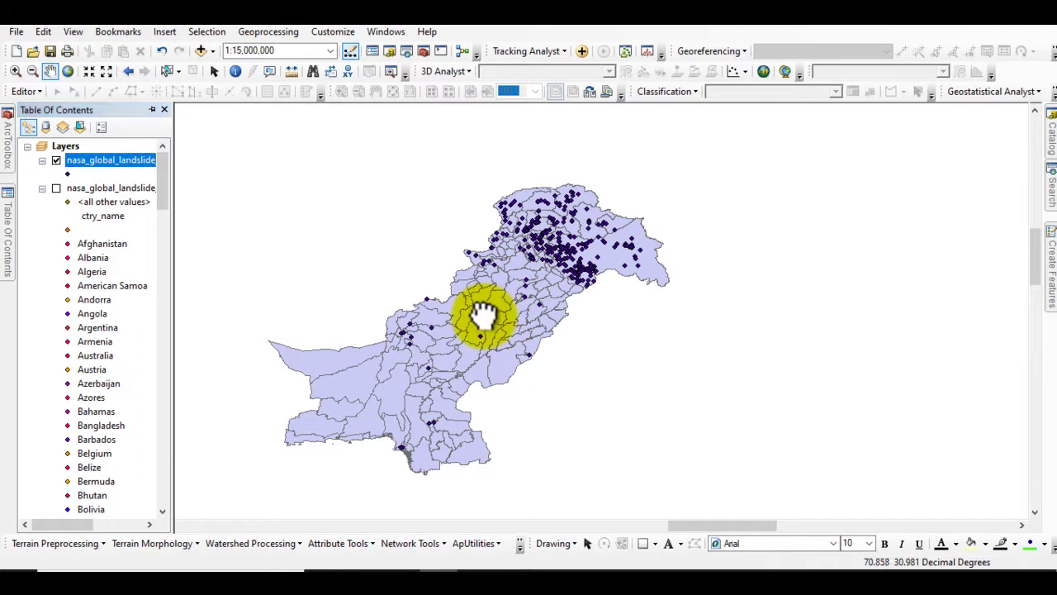
drag(484, 314, 507, 302)
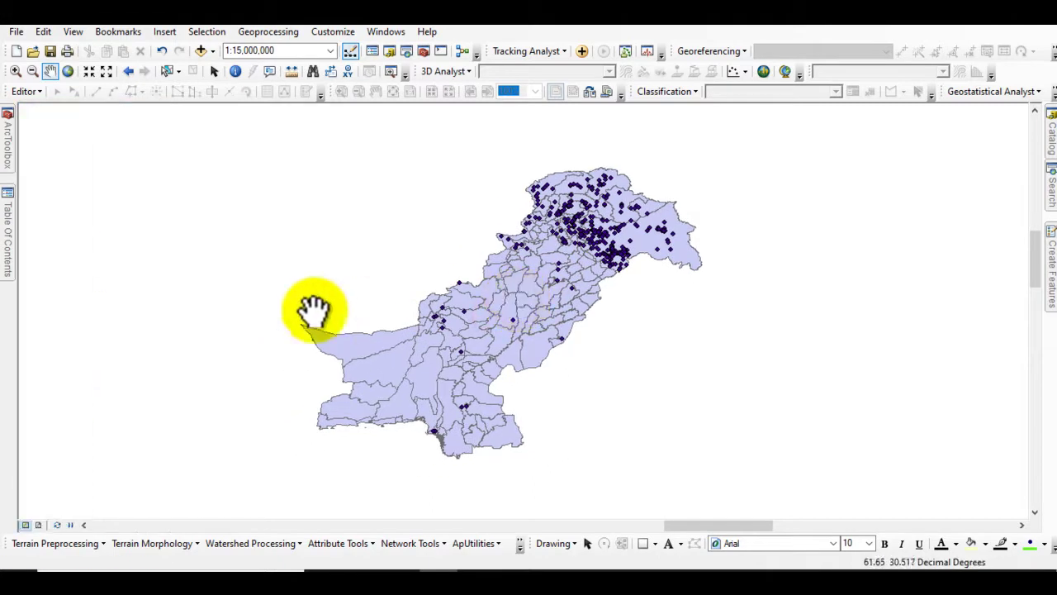